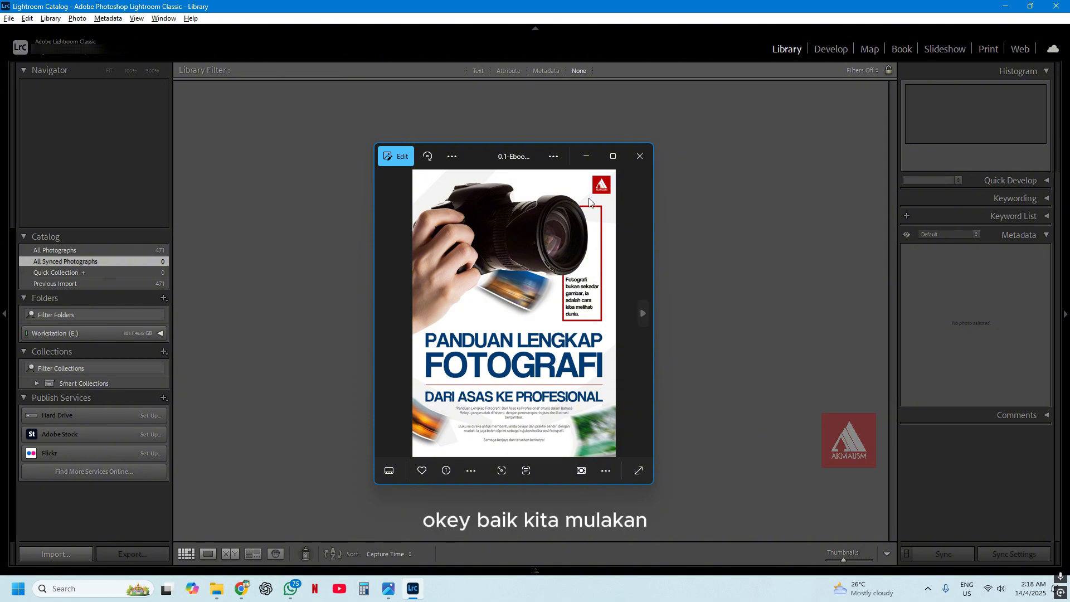
# Minimize the e-book cover image and choose New folder on the Render (F:) drive as the import source.
pyautogui.click(586, 157)
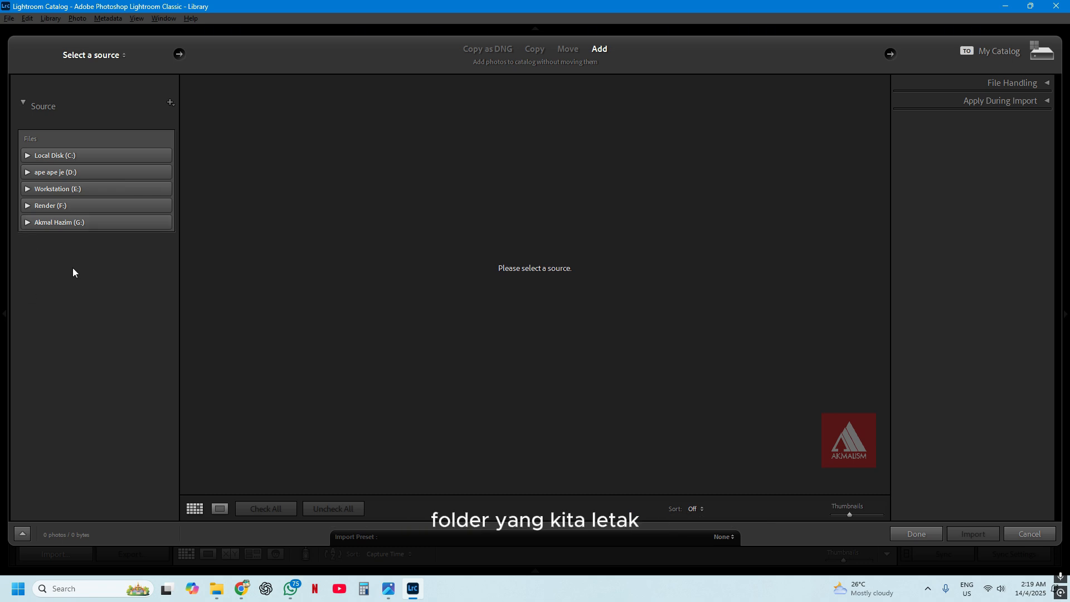
pyautogui.click(28, 206)
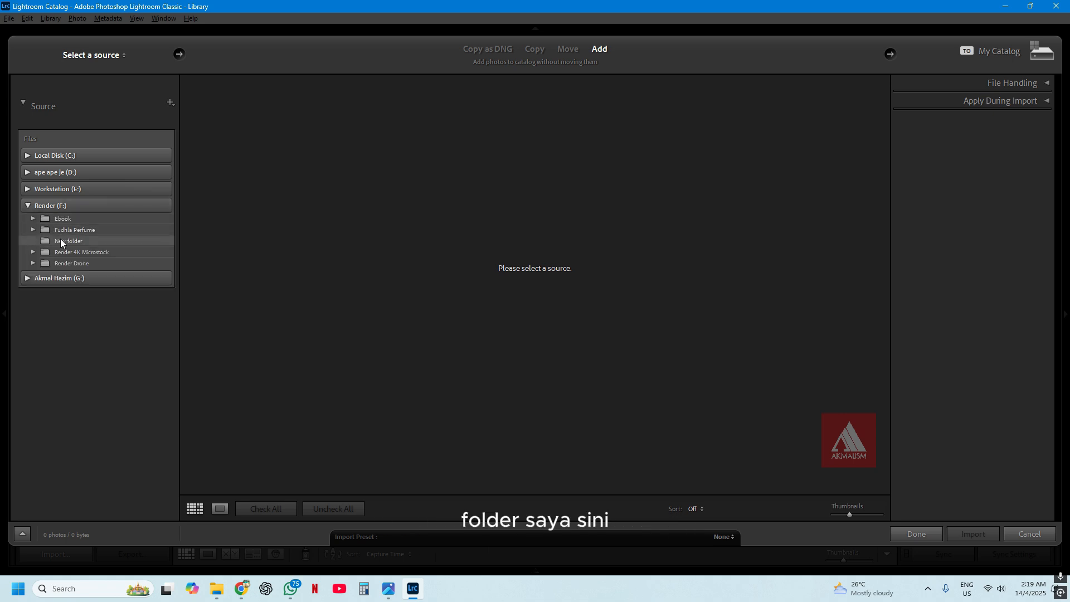
pyautogui.click(60, 241)
pyautogui.click(27, 205)
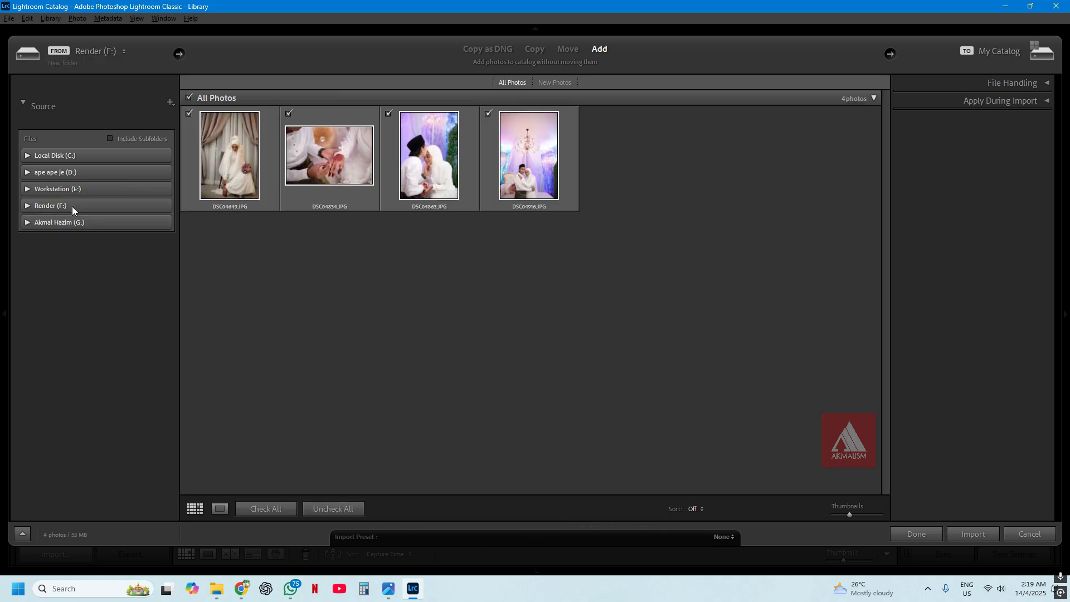
pyautogui.click(28, 205)
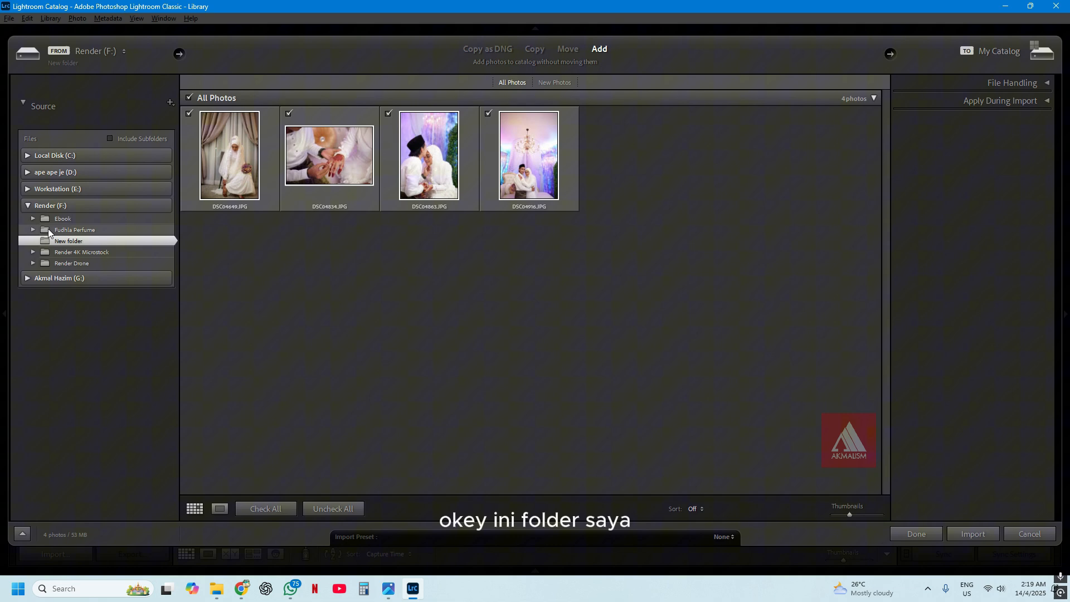
pyautogui.click(28, 206)
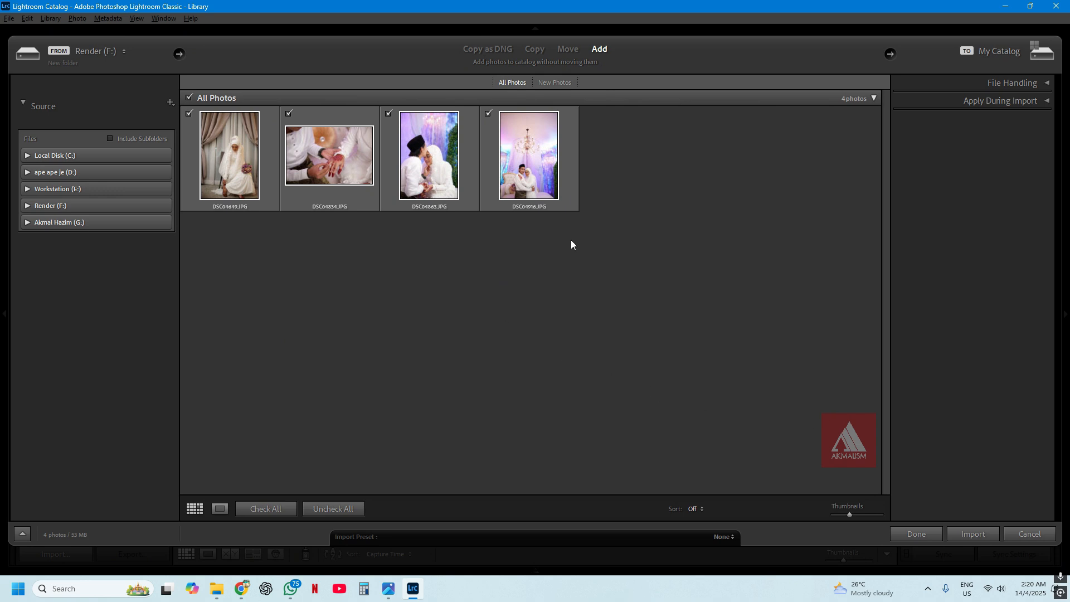
# Import all four photos from New folder into the catalog, keeping every one of them checked.
pyautogui.click(233, 149)
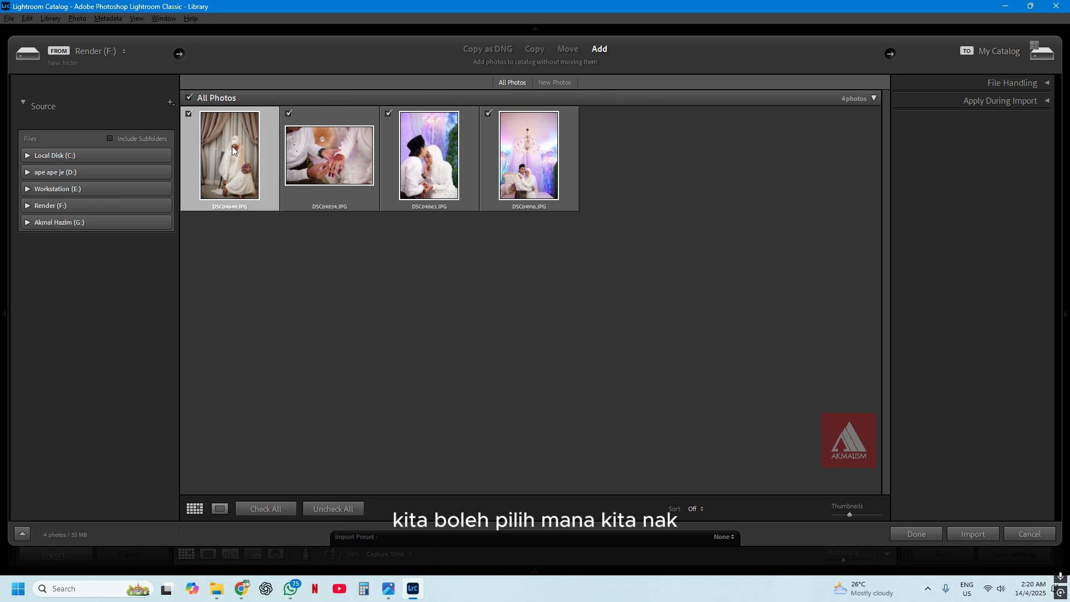
pyautogui.click(190, 113)
pyautogui.click(290, 113)
pyautogui.click(290, 114)
pyautogui.click(190, 114)
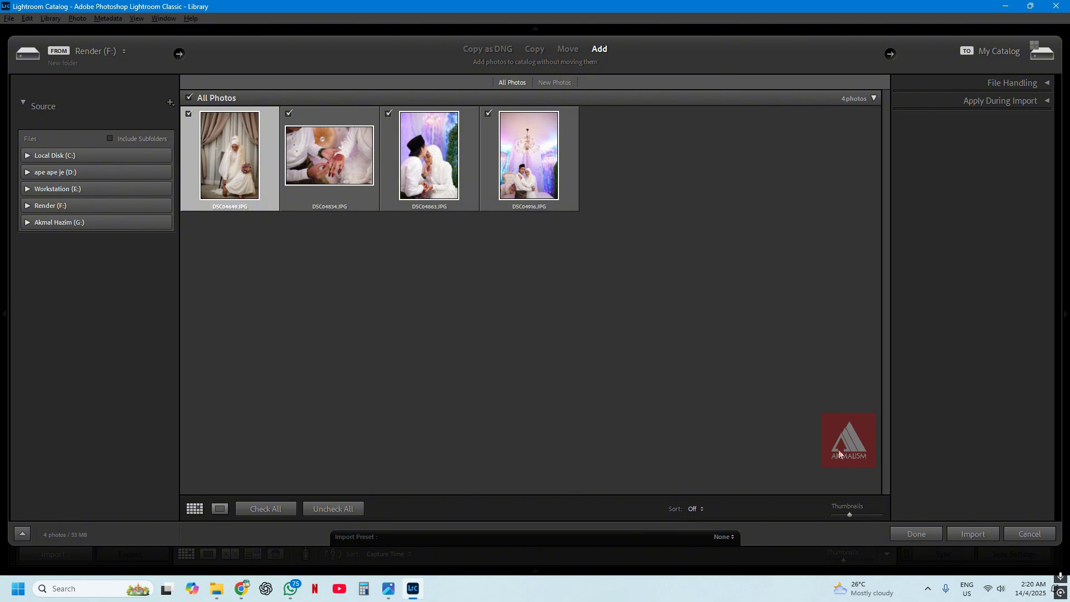
pyautogui.click(968, 535)
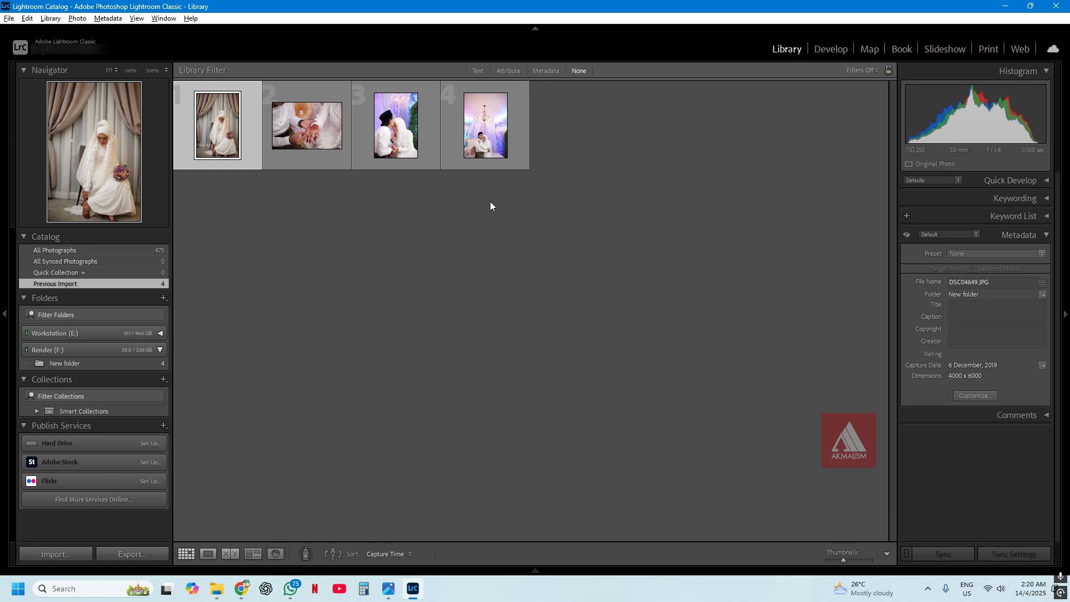
pyautogui.click(456, 211)
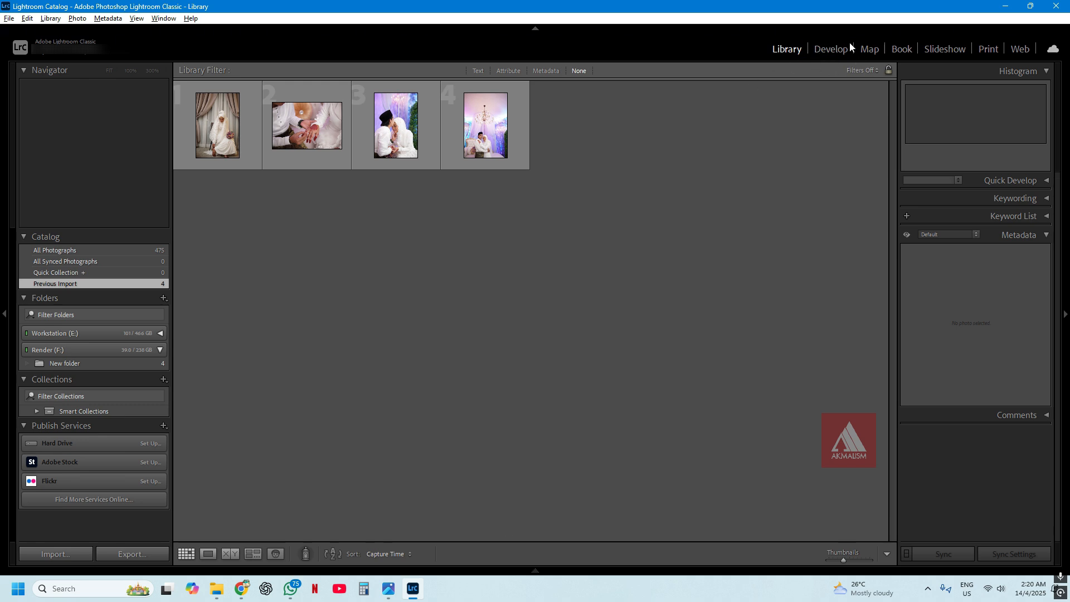
pyautogui.click(831, 52)
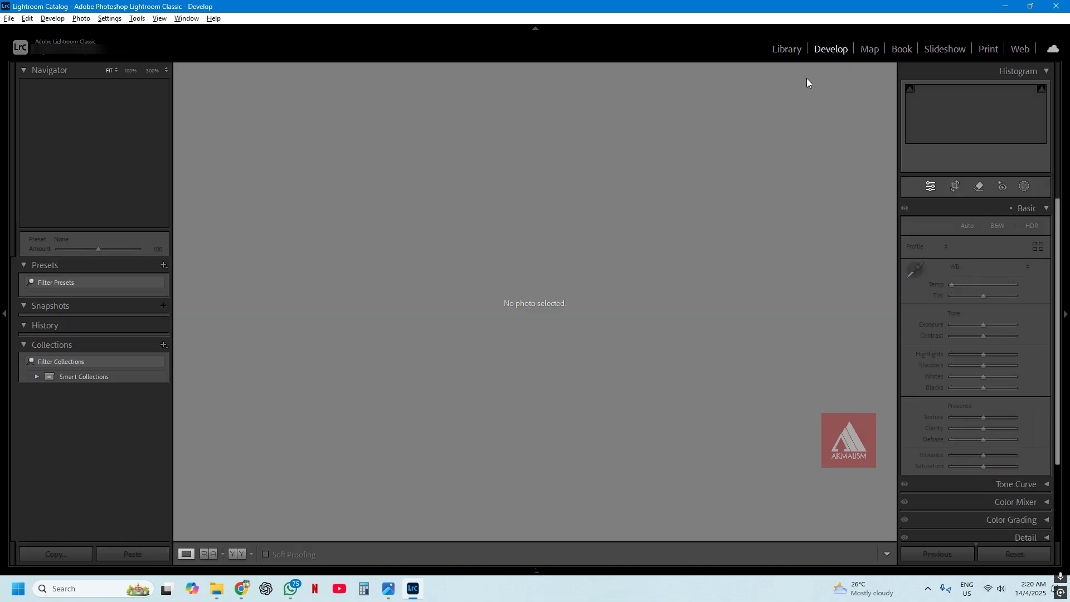
pyautogui.click(786, 51)
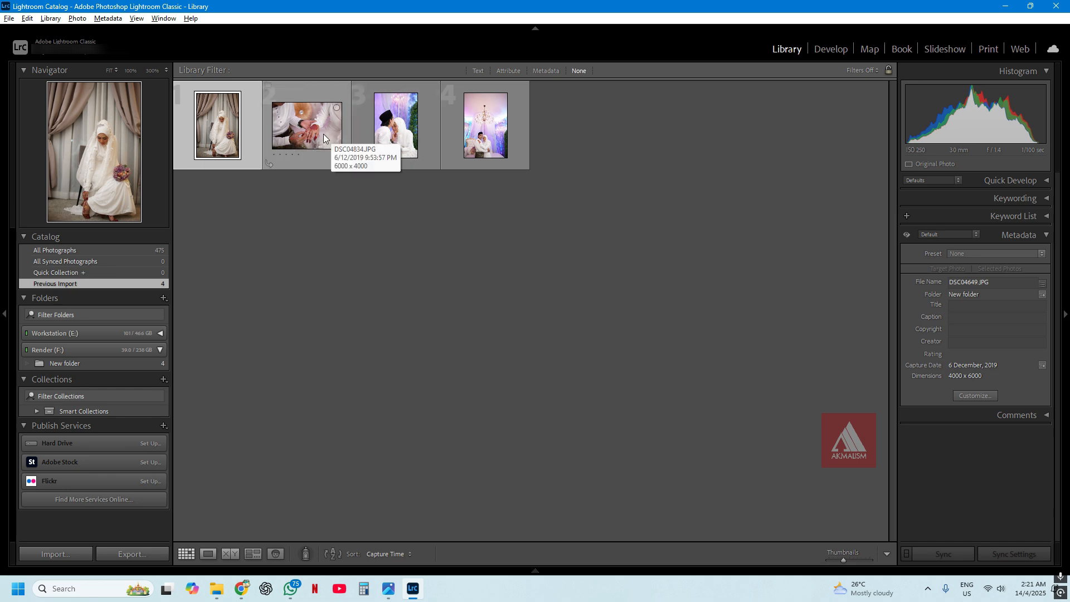
# Open the four imported photos in the Develop module and select only DSC04649.JPG in the filmstrip.
pyautogui.hotkey('ctrl', 'a')
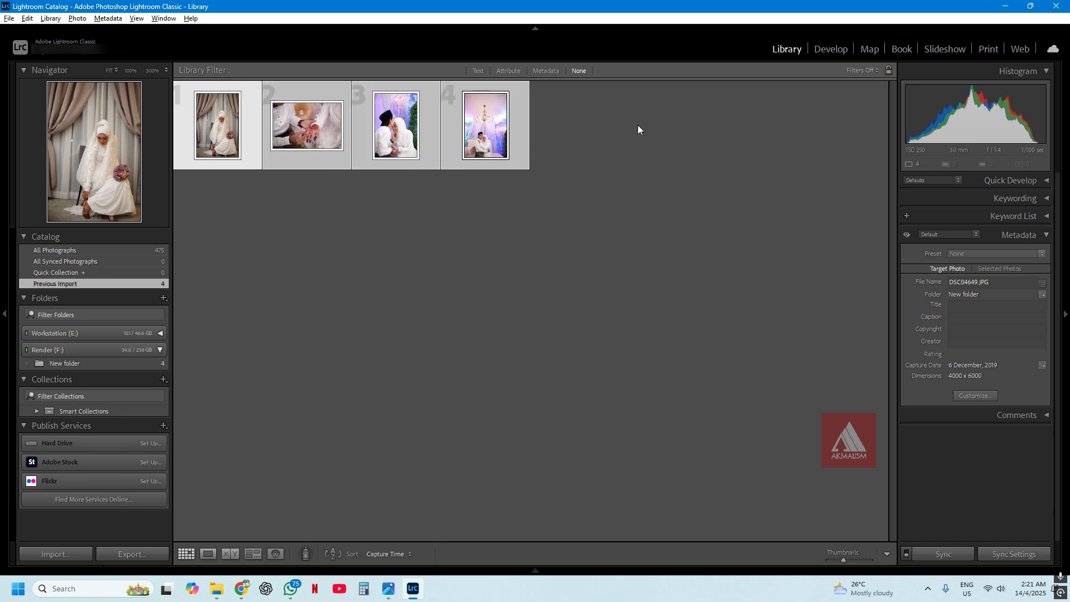
pyautogui.click(832, 51)
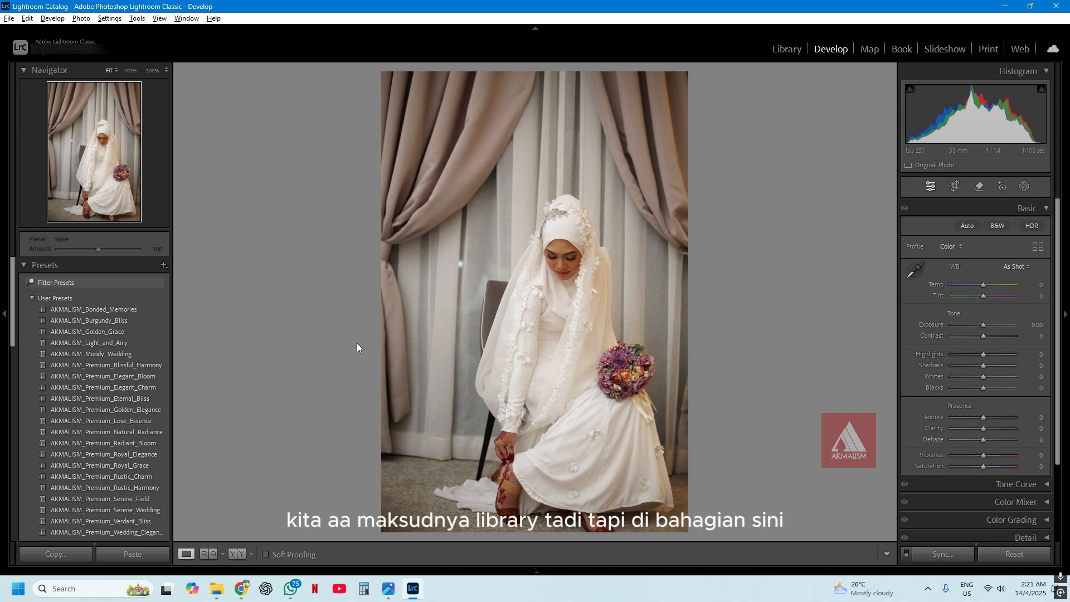
pyautogui.click(534, 571)
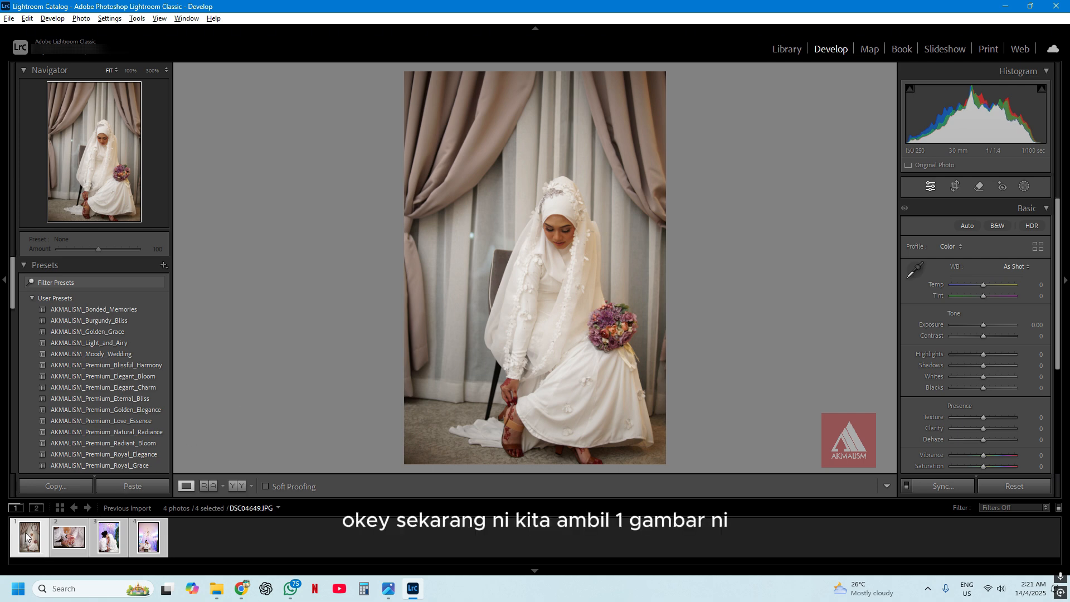
pyautogui.click(188, 543)
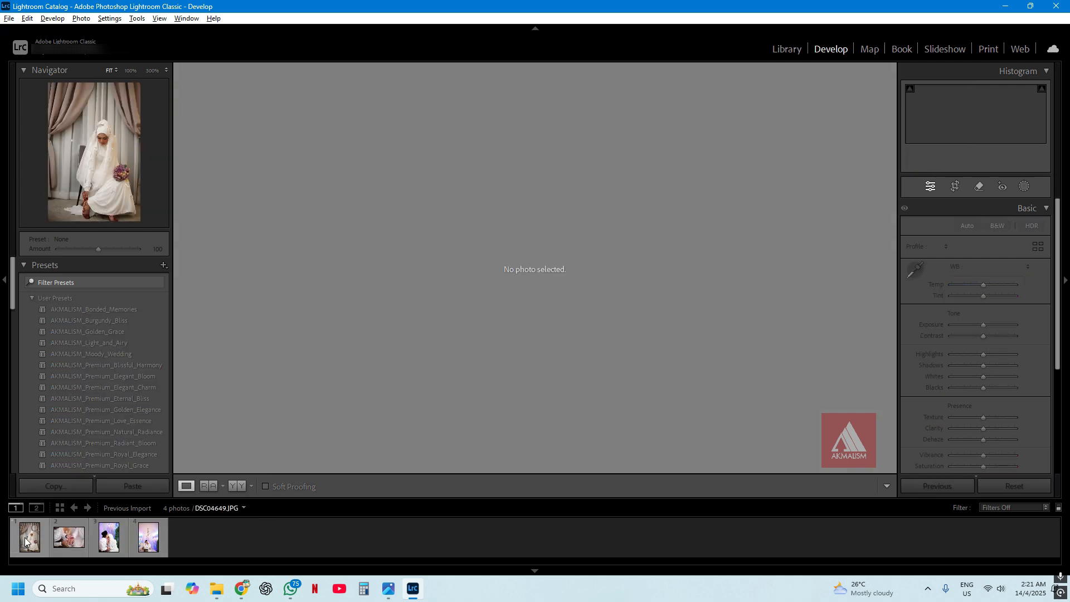
pyautogui.click(25, 540)
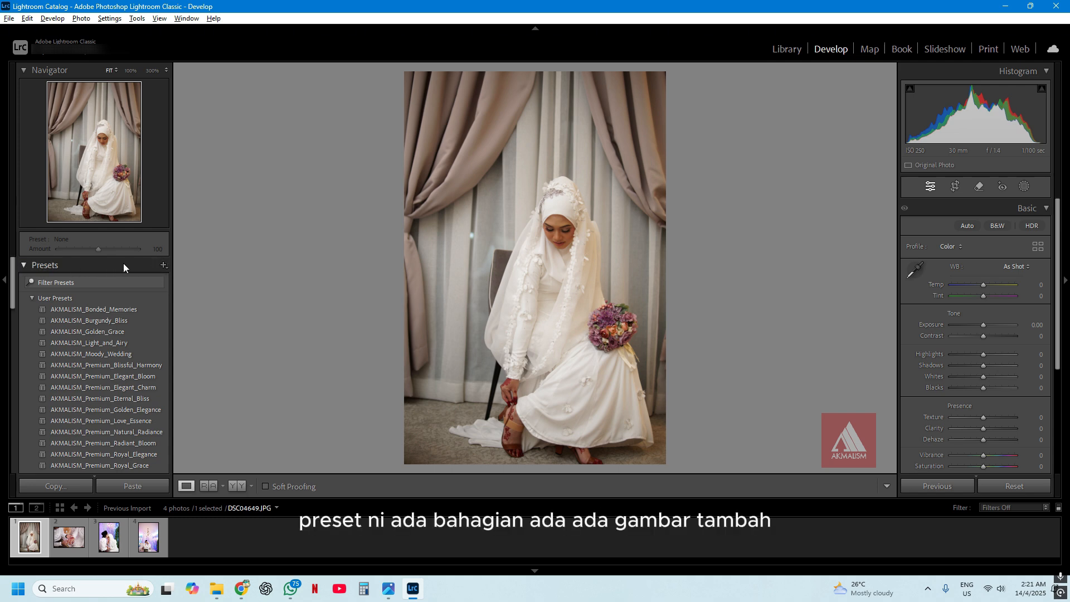
pyautogui.click(164, 265)
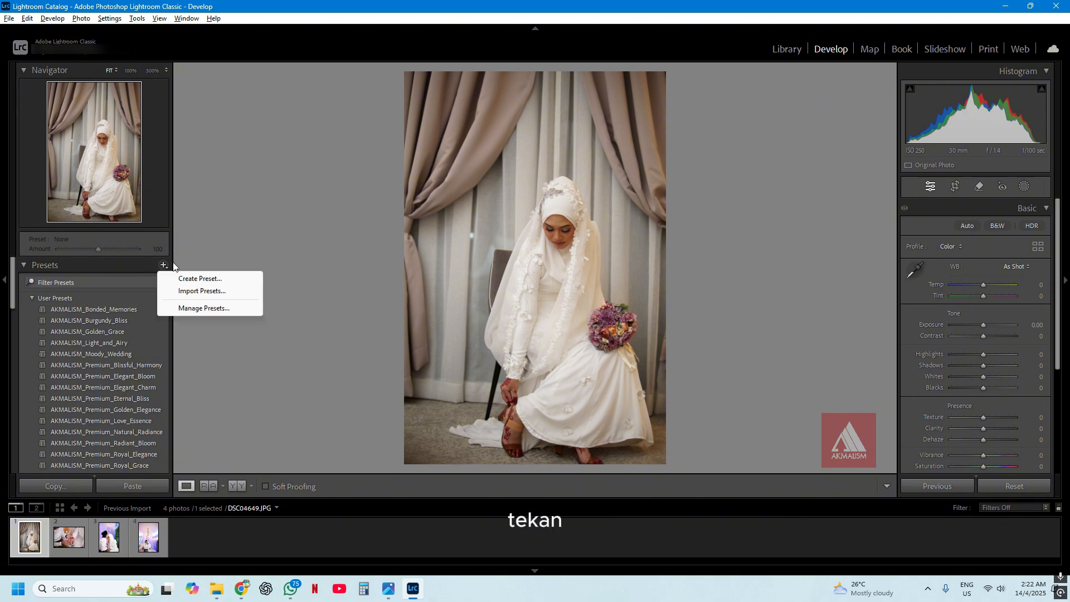
pyautogui.click(174, 291)
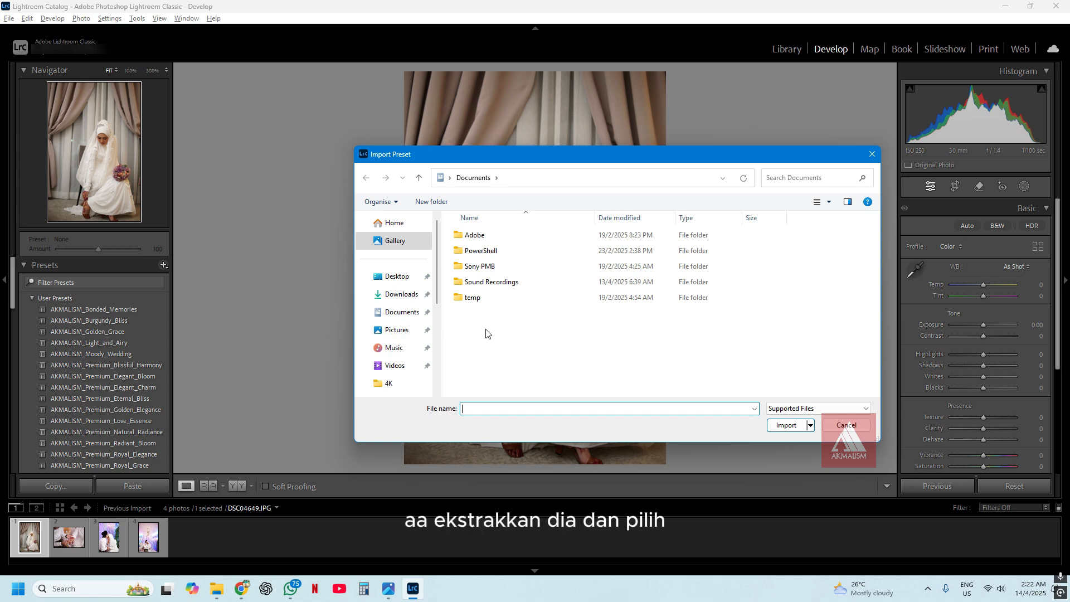
pyautogui.click(846, 427)
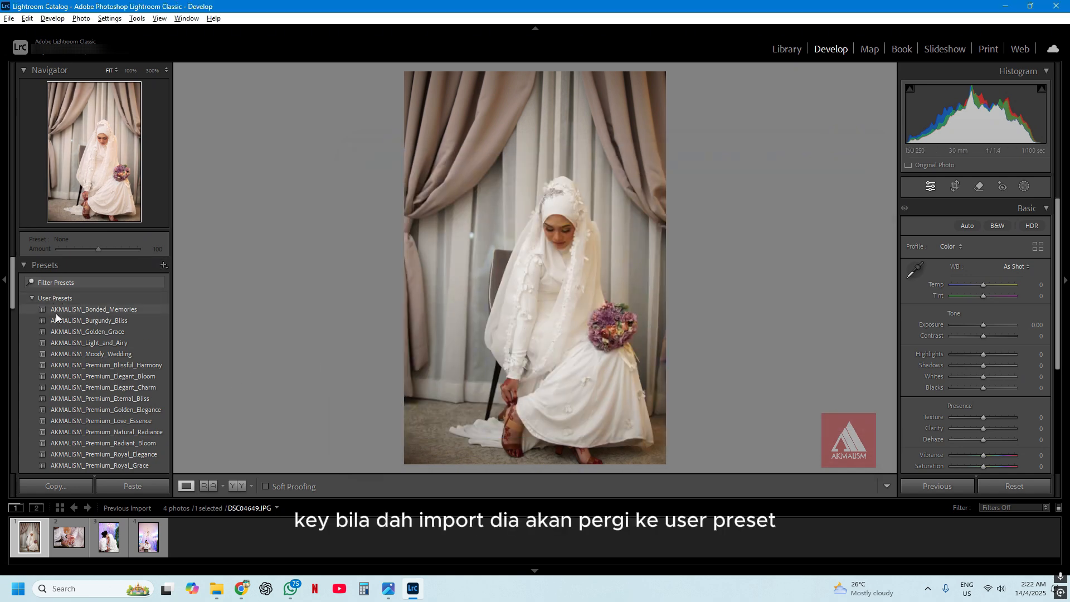
# Preview the user presets on the bride photo and apply AKMALISM_Premium_Blissful_Harmony.
pyautogui.scroll(-5, 120, 330)
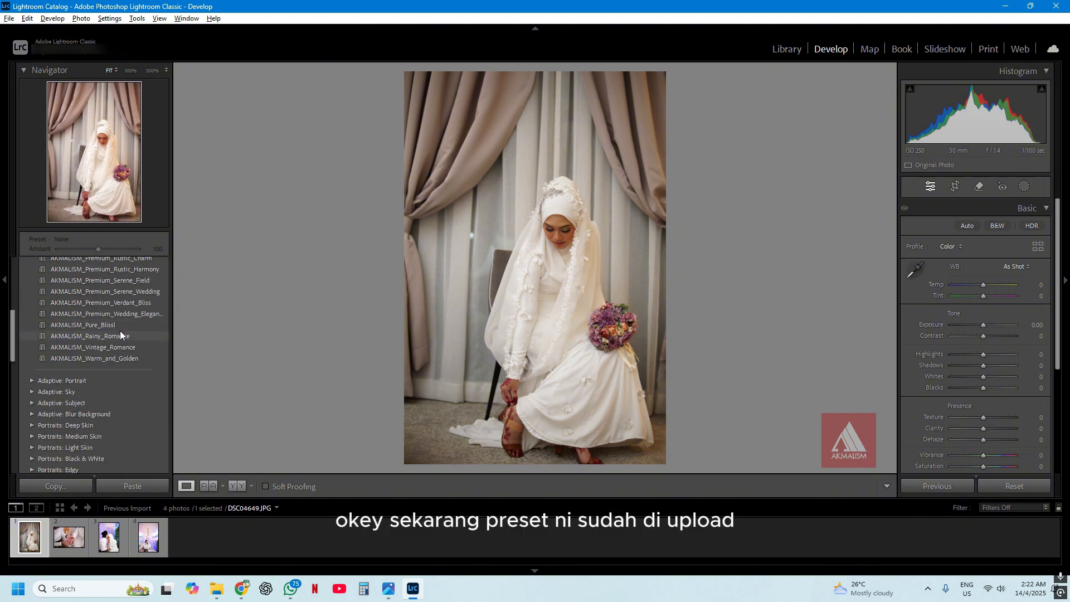
pyautogui.scroll(5, 94, 358)
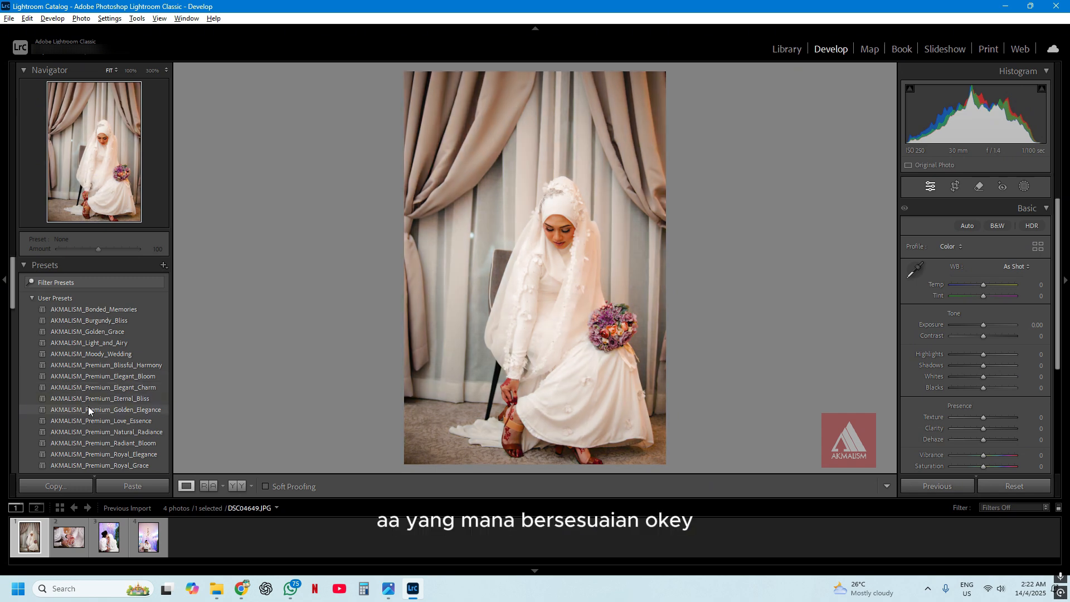
pyautogui.scroll(-2, 89, 409)
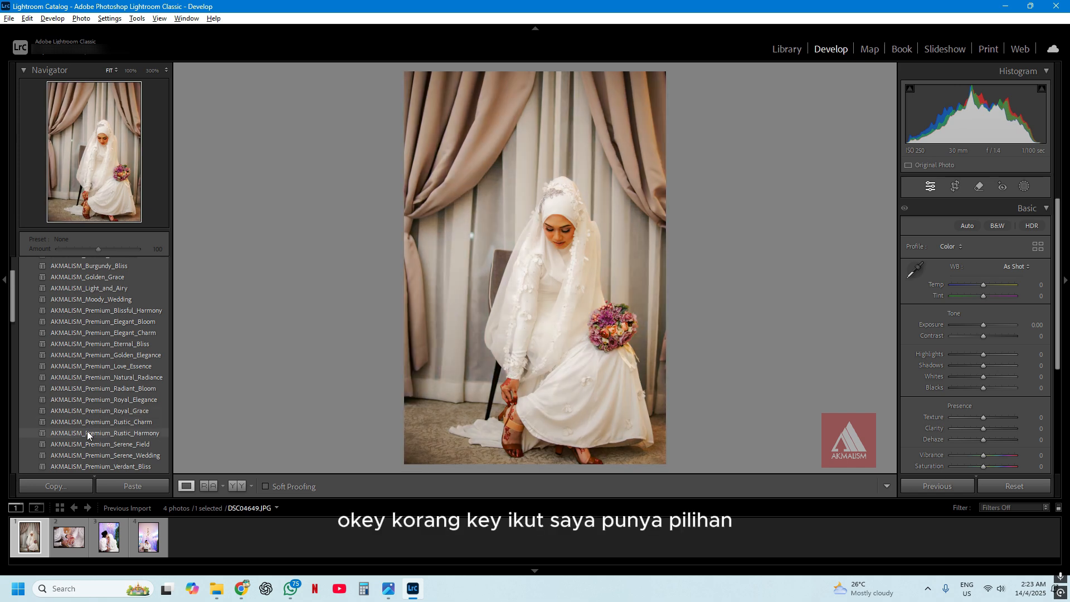
pyautogui.scroll(-2, 86, 444)
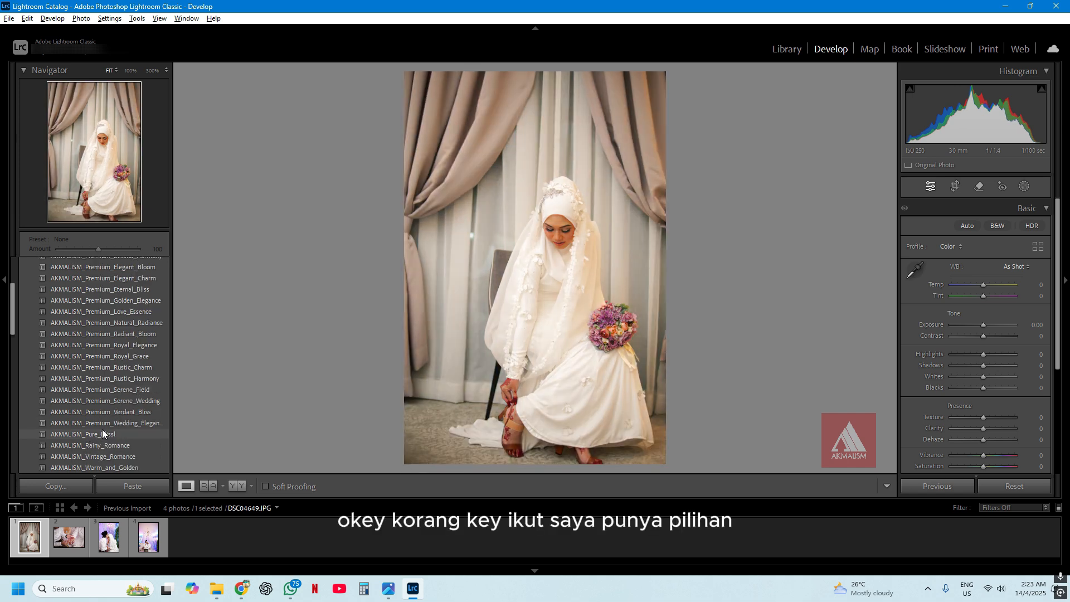
pyautogui.scroll(-2, 96, 468)
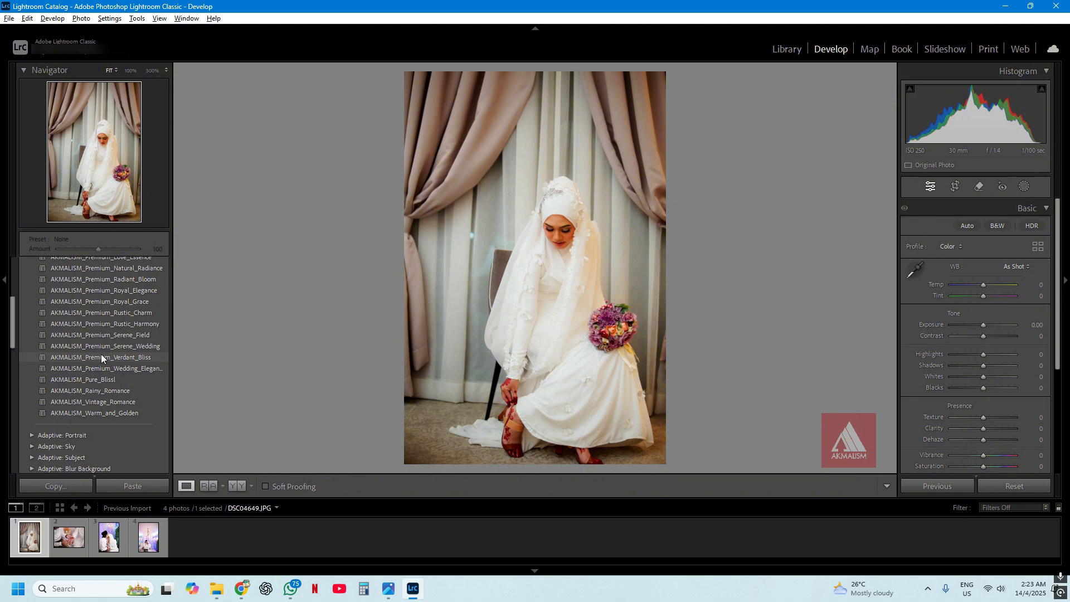
pyautogui.scroll(5, 101, 353)
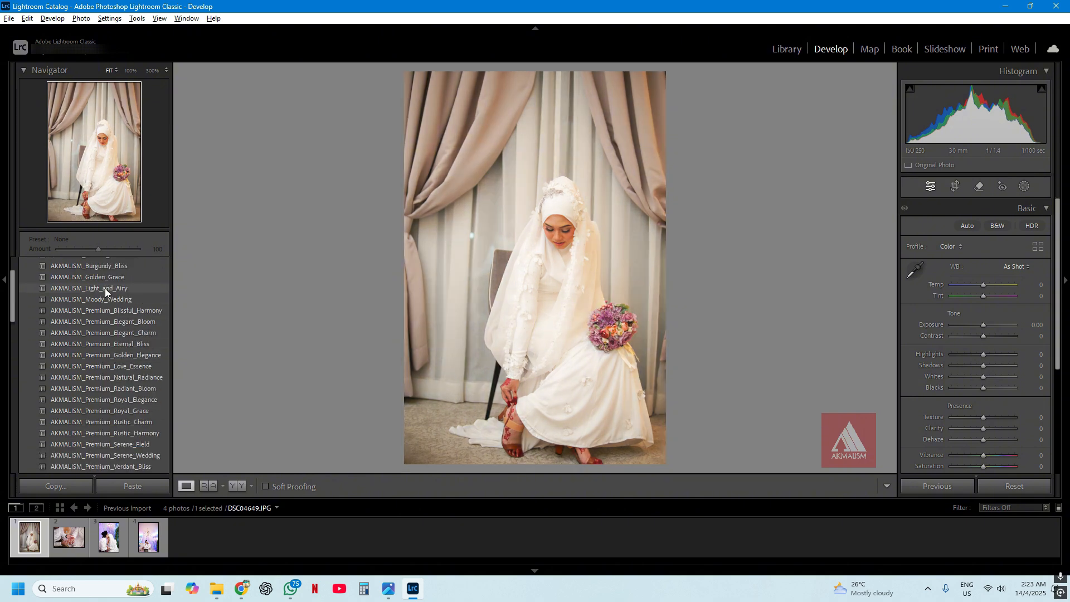
pyautogui.scroll(3, 105, 289)
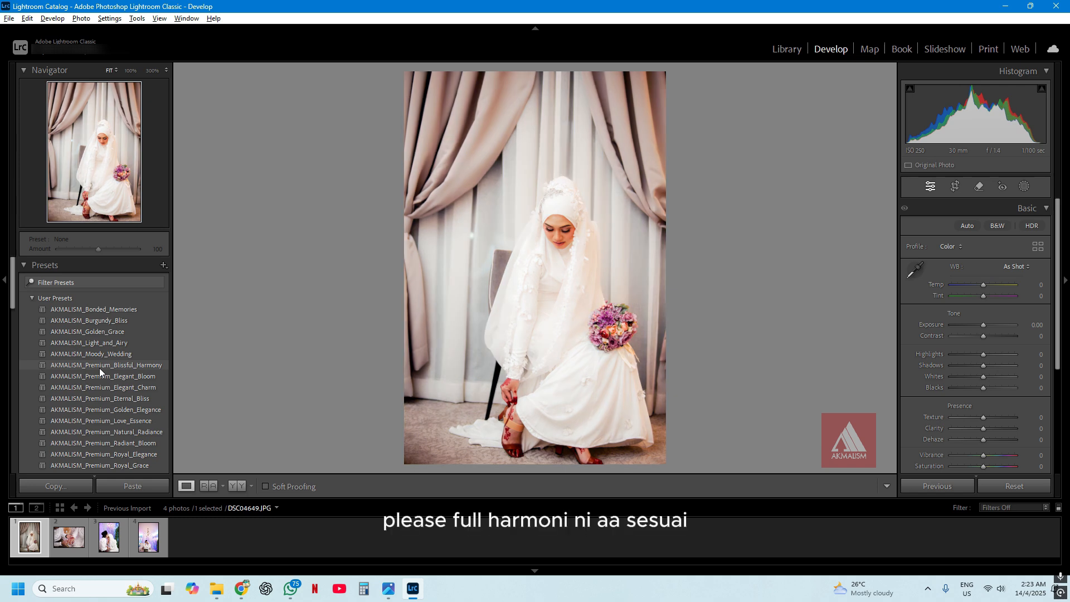
pyautogui.click(99, 367)
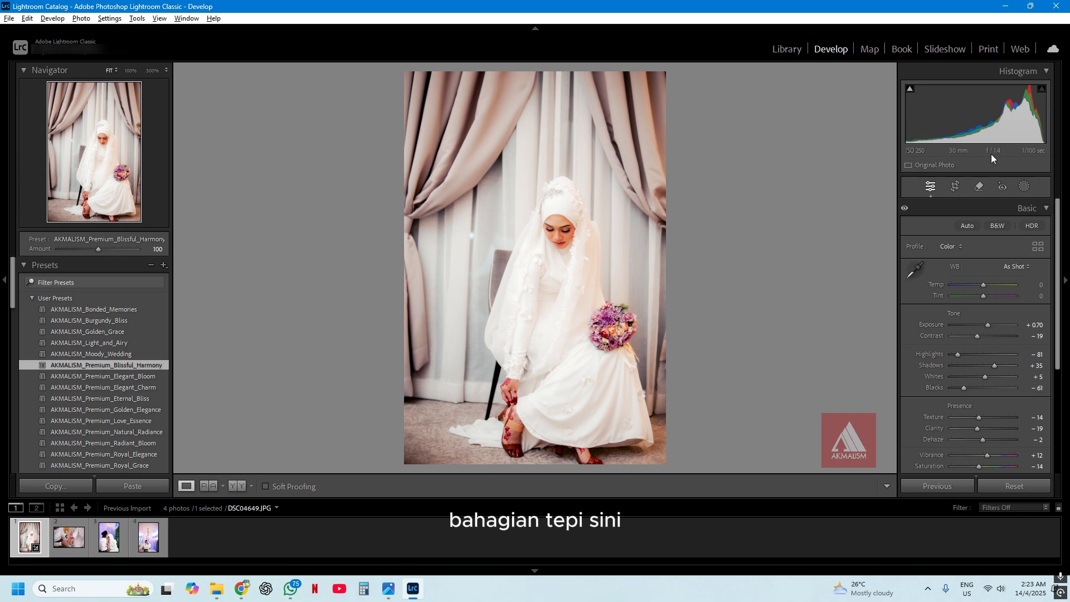
# Collapse the Basic adjustments and switch their effect off and on to compare the photo.
pyautogui.click(1046, 72)
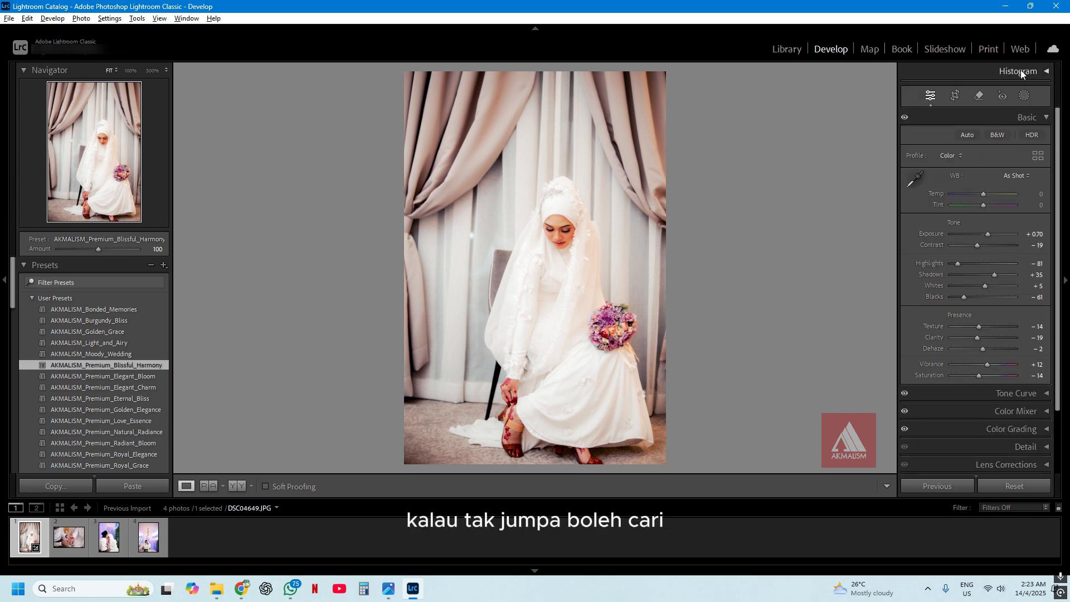
pyautogui.click(1028, 72)
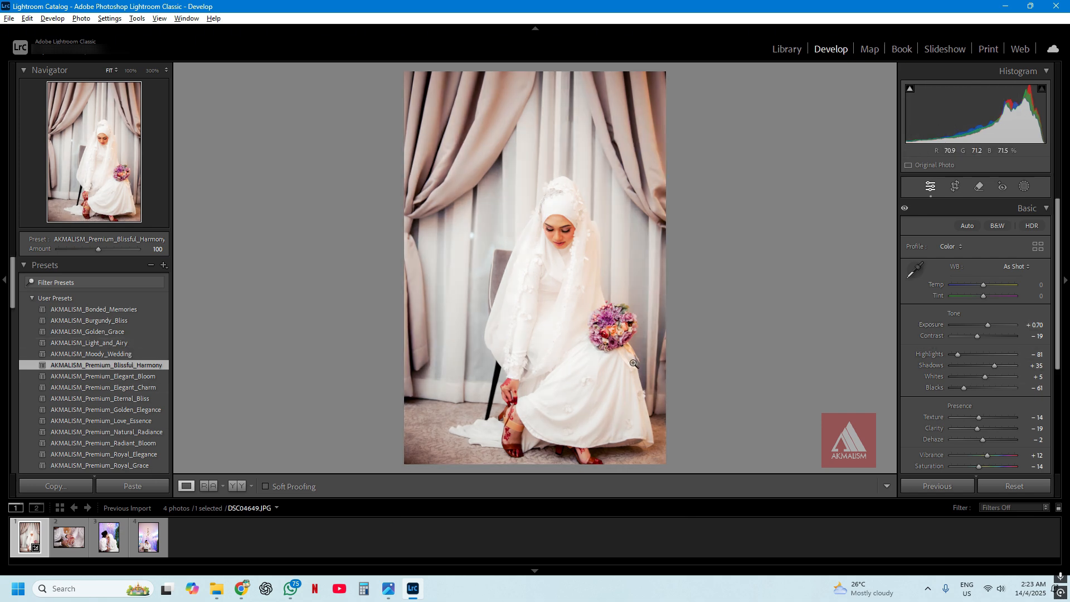
pyautogui.click(1045, 209)
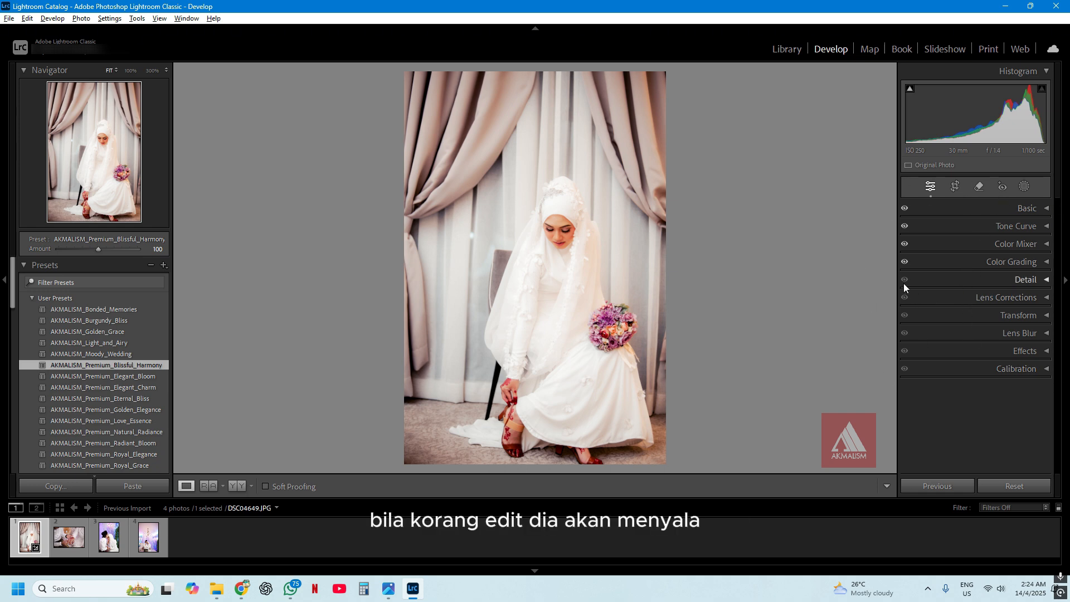
pyautogui.doubleClick(905, 209)
pyautogui.click(905, 209)
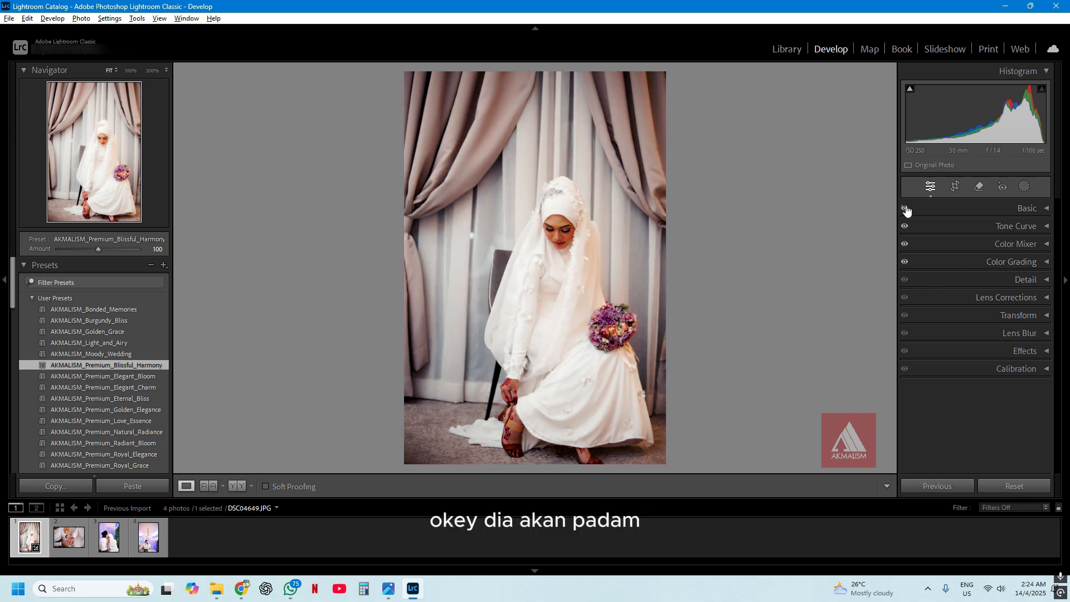
pyautogui.click(905, 207)
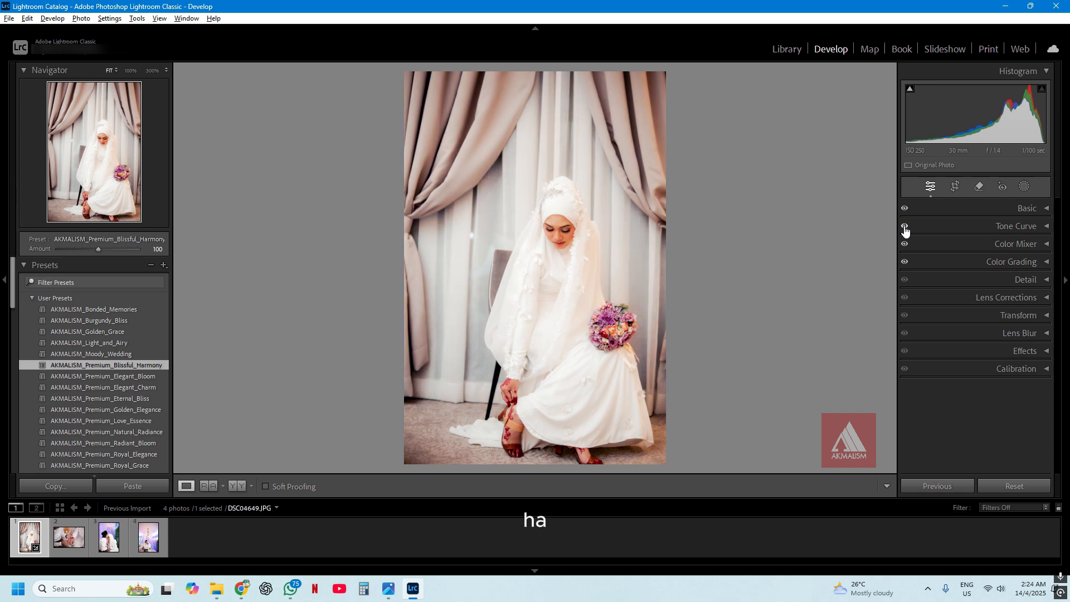
# Dismiss the Point Color tip, collapse the Color Mixer and expand the Basic adjustments.
pyautogui.click(903, 243)
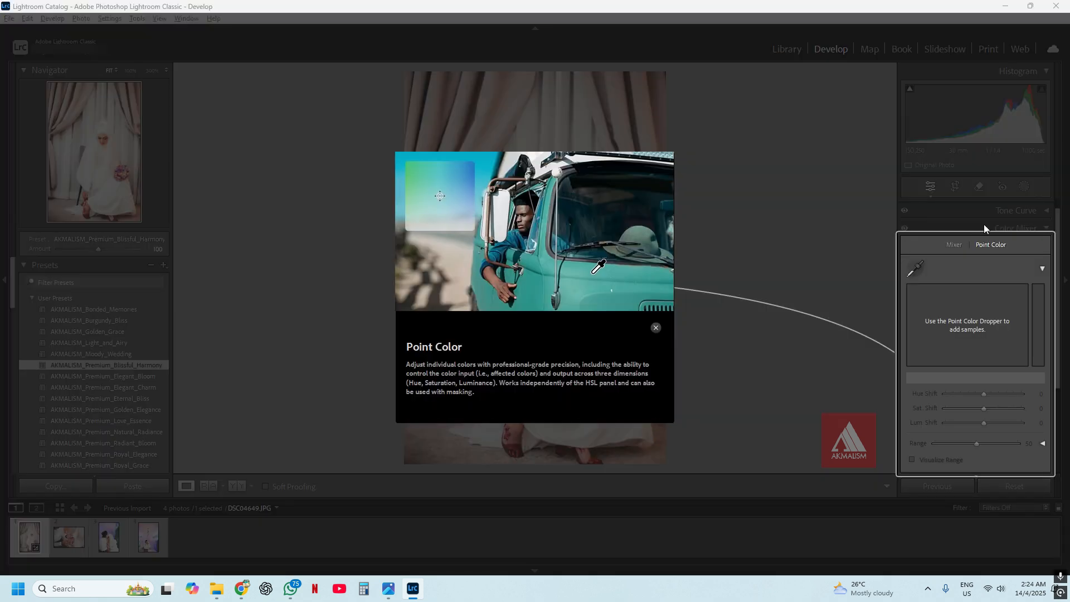
pyautogui.click(656, 327)
pyautogui.click(1042, 230)
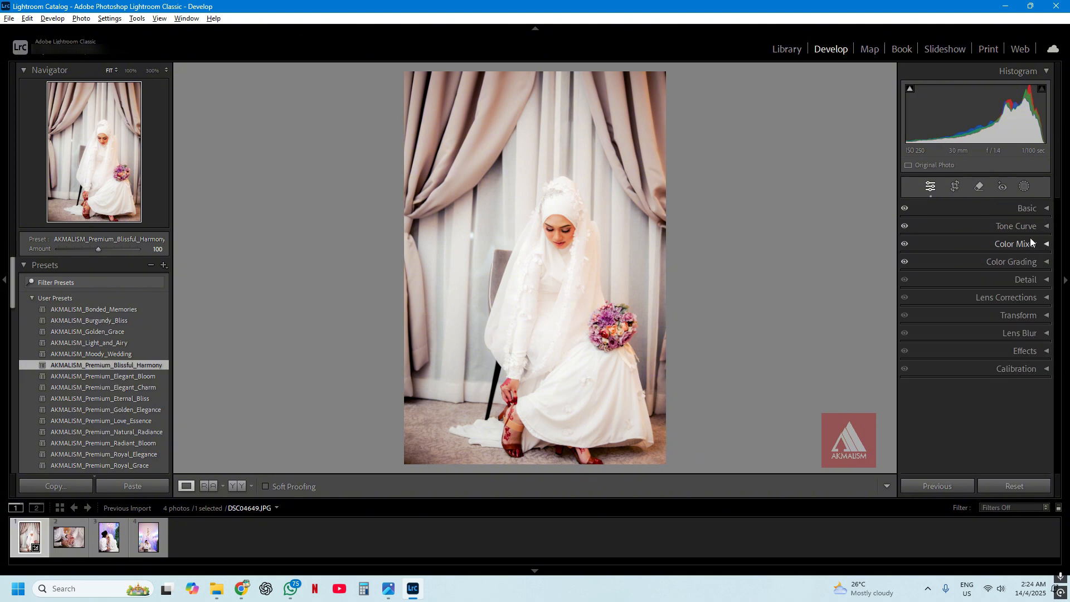
pyautogui.click(1043, 209)
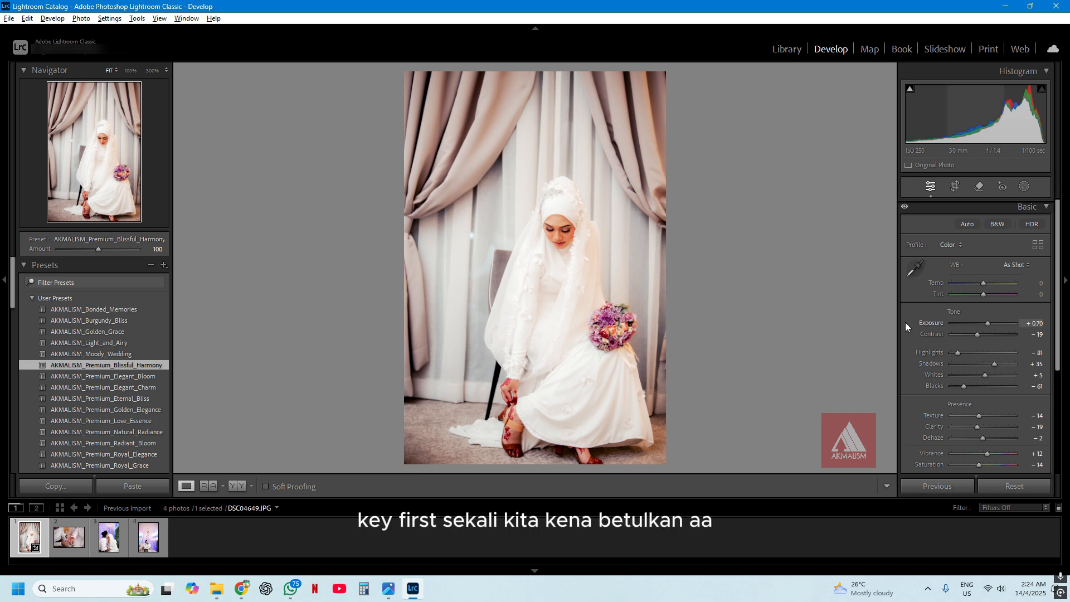
# Straighten the bride photo to an angle of -1.56 and crop it tighter around her.
pyautogui.click(957, 187)
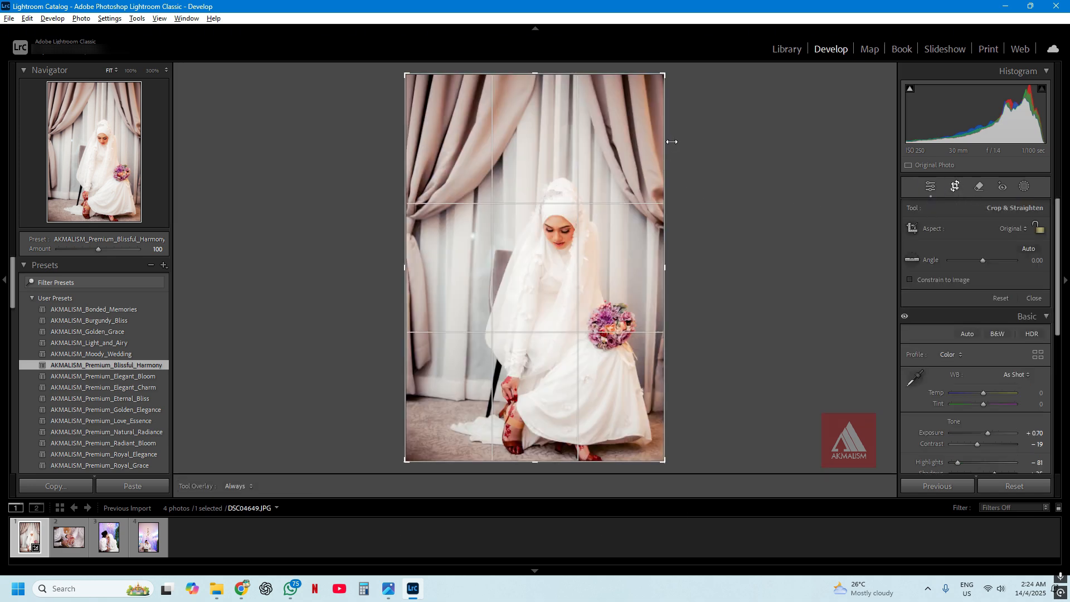
pyautogui.moveTo(689, 88); pyautogui.dragTo(692, 72)
pyautogui.moveTo(541, 160); pyautogui.dragTo(544, 136)
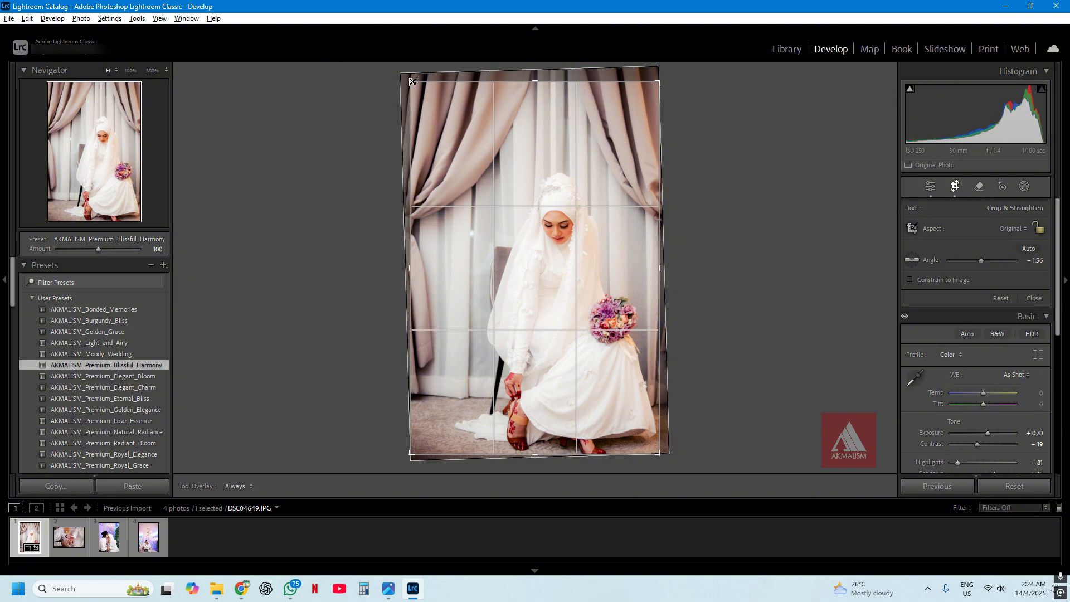
pyautogui.moveTo(412, 82); pyautogui.dragTo(437, 106)
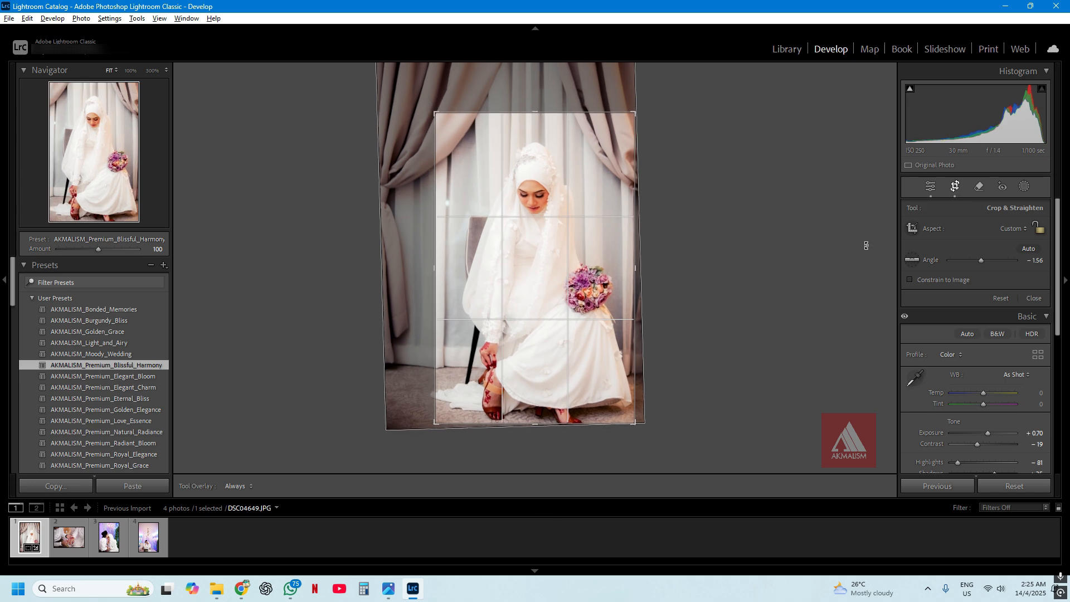
pyautogui.press('Return')
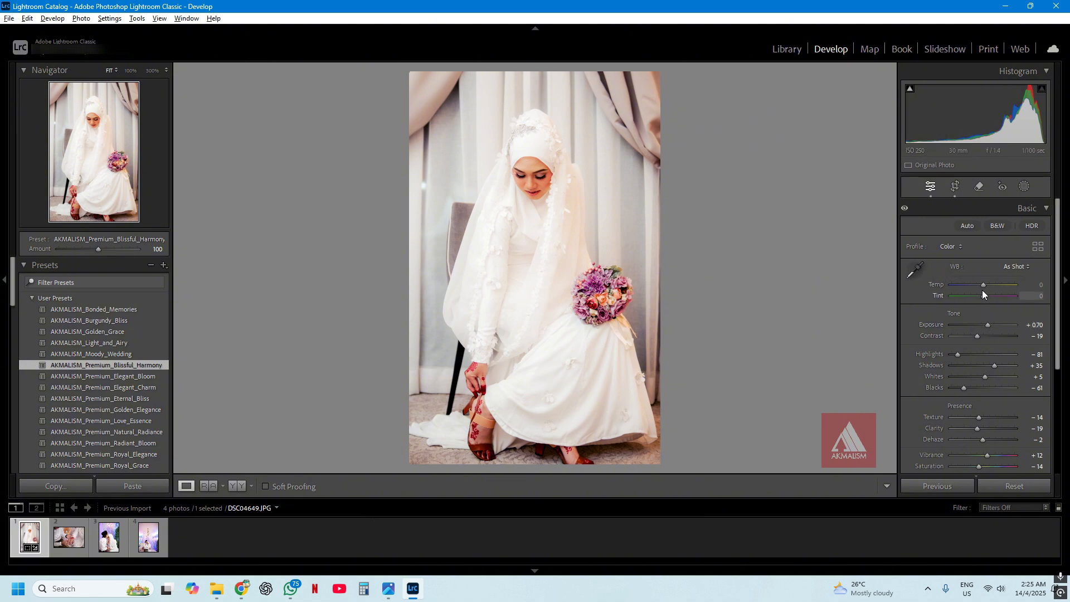
# Set the bride photo's Temp to -5, Tint to -11 and Exposure to +0.44.
pyautogui.scroll(-1, 921, 288)
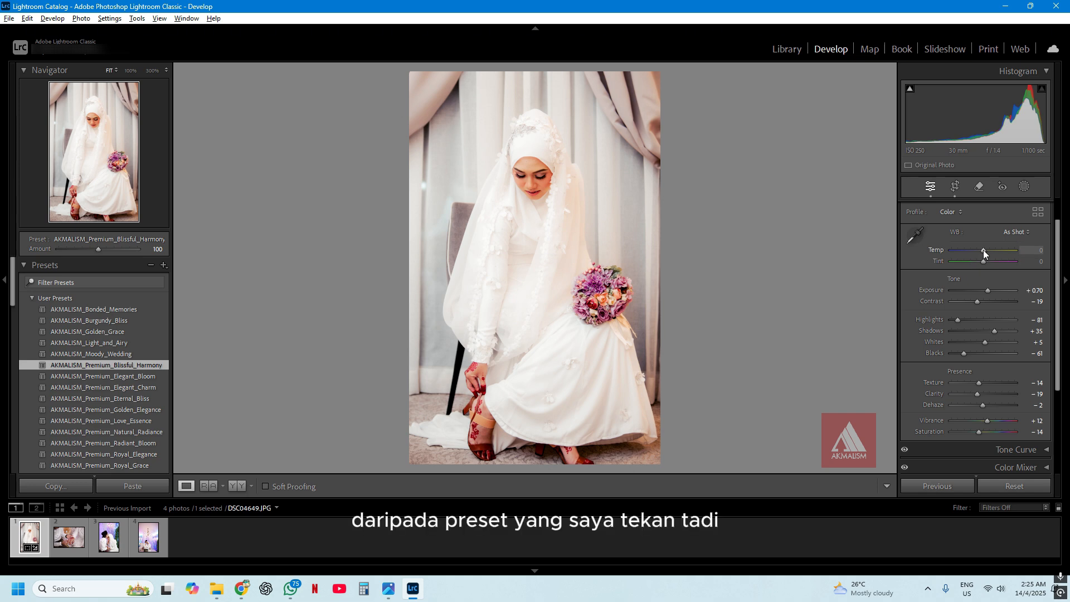
pyautogui.moveTo(982, 249); pyautogui.dragTo(980, 258)
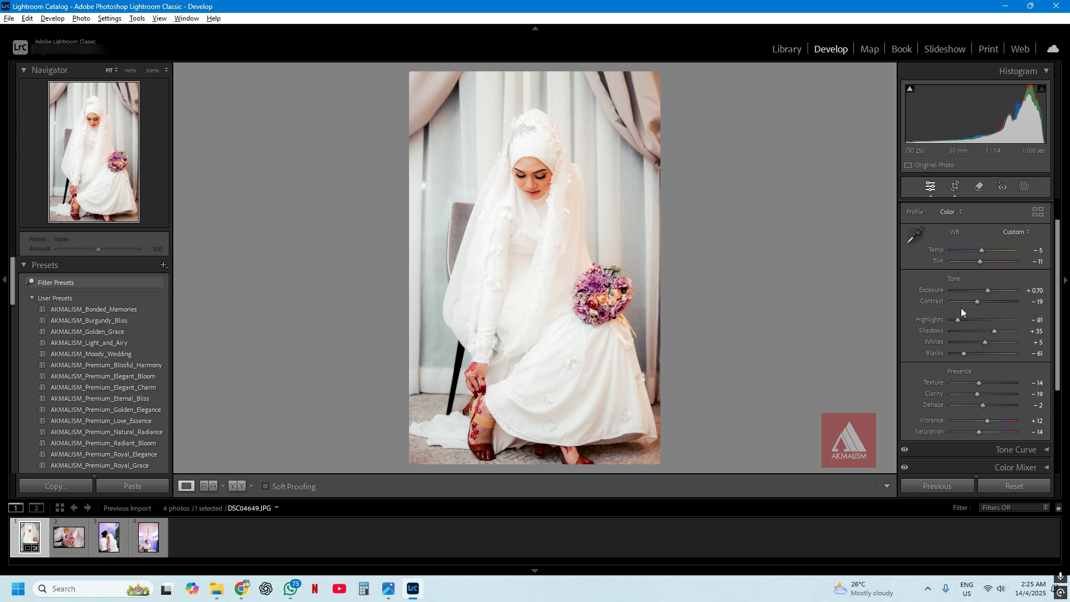
pyautogui.scroll(-1, 909, 316)
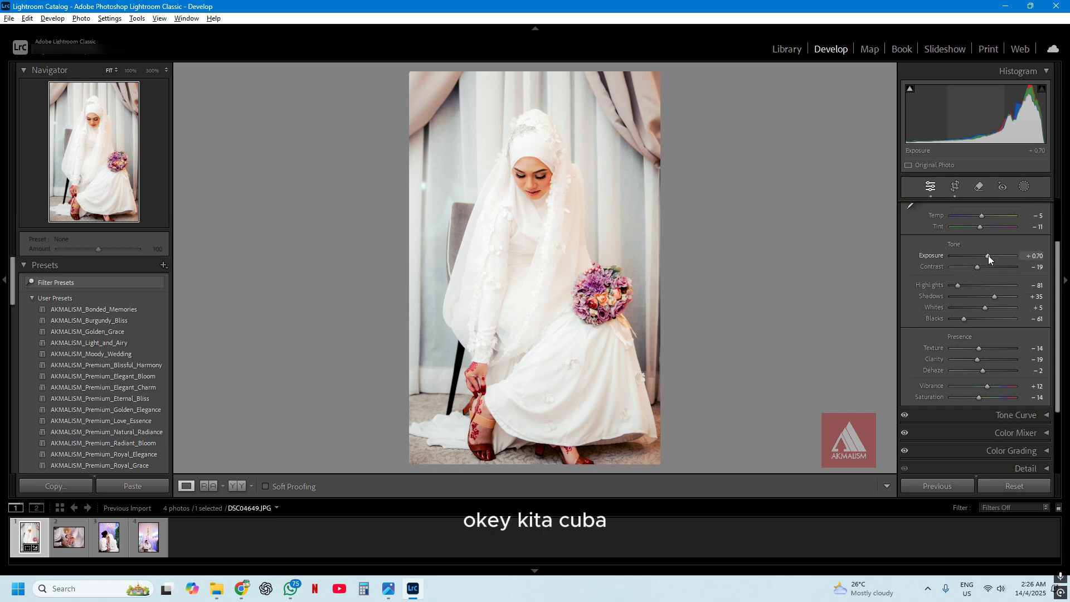
pyautogui.moveTo(988, 255); pyautogui.dragTo(986, 255)
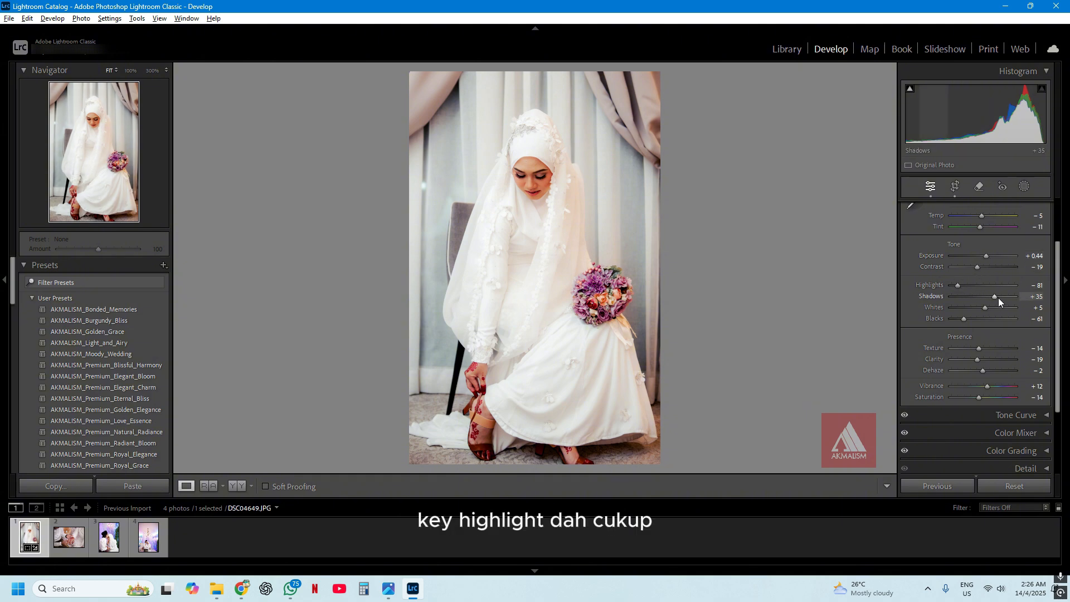
# Set the bride photo's Shadows to +74, Whites to -23, Blacks to -5 and Contrast to 0.
pyautogui.moveTo(995, 295); pyautogui.dragTo(973, 320)
pyautogui.moveTo(970, 318); pyautogui.dragTo(981, 315)
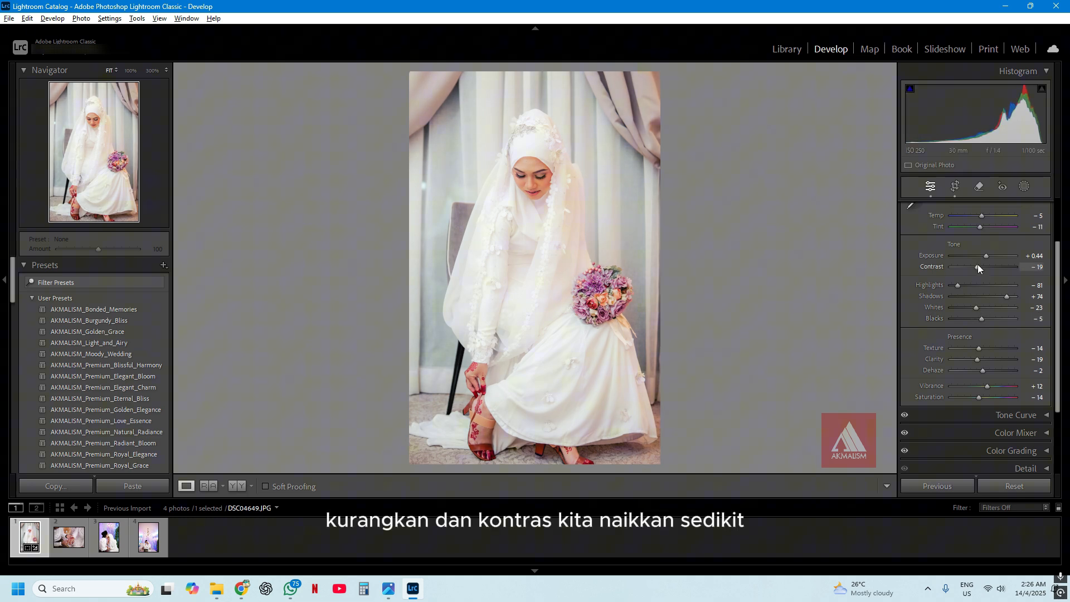
pyautogui.moveTo(977, 266); pyautogui.dragTo(983, 269)
# Examine the bride's face and the sleeve detail at 100%, and return to the full photo view.
pyautogui.click(549, 193)
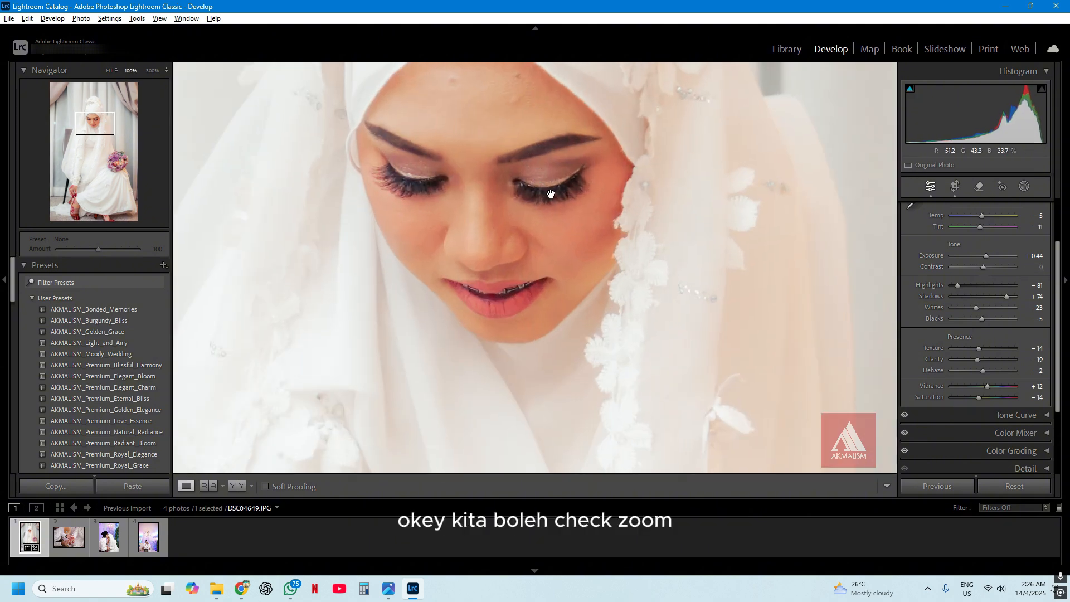
pyautogui.click(550, 194)
pyautogui.click(478, 361)
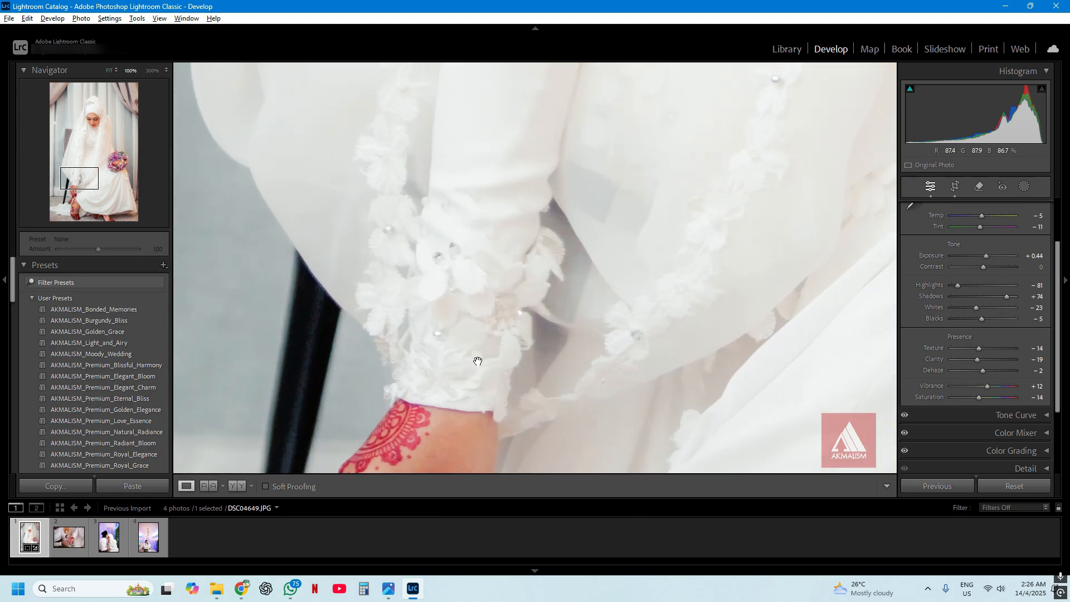
pyautogui.click(477, 361)
pyautogui.click(631, 276)
pyautogui.click(513, 221)
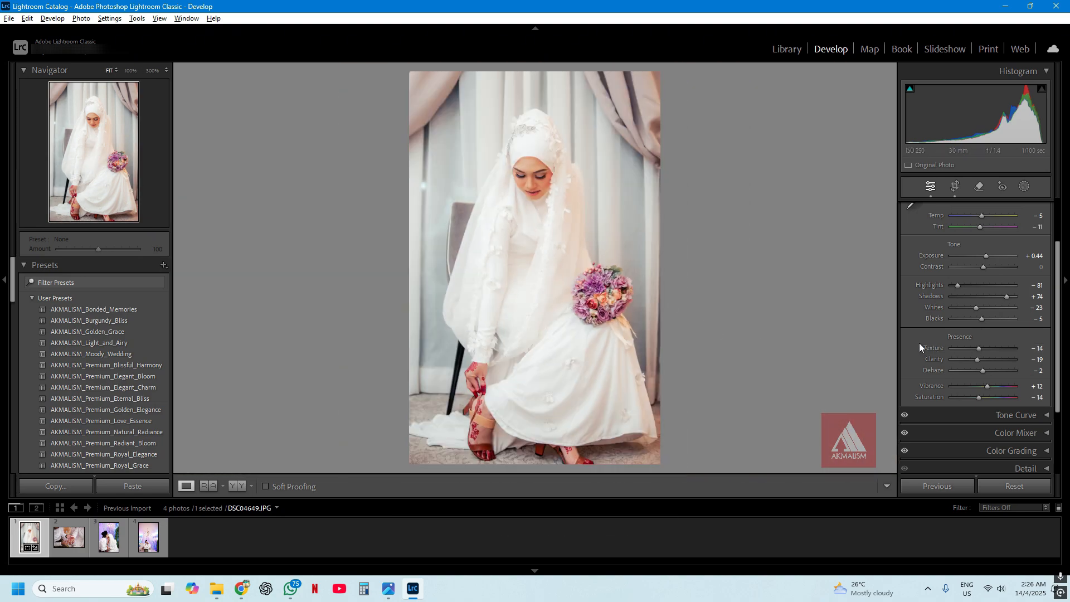
# Adjust the parametric Tone Curve with Highlights at -6, Lights at -22, Darks at +3 and Shadows at -40.
pyautogui.scroll(-1, 918, 343)
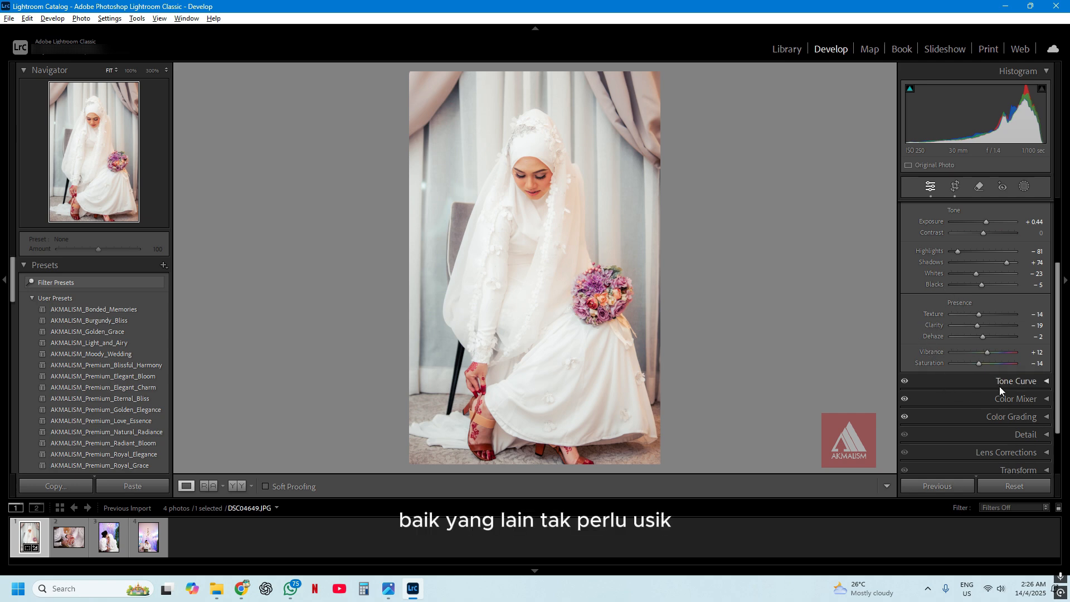
pyautogui.click(1038, 381)
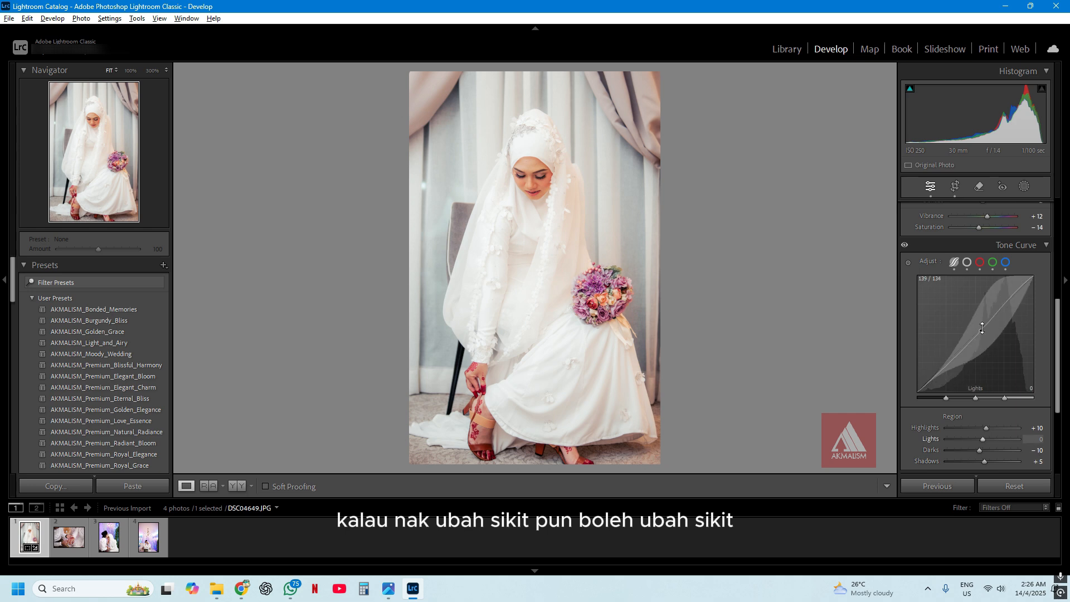
pyautogui.moveTo(977, 330); pyautogui.dragTo(977, 331)
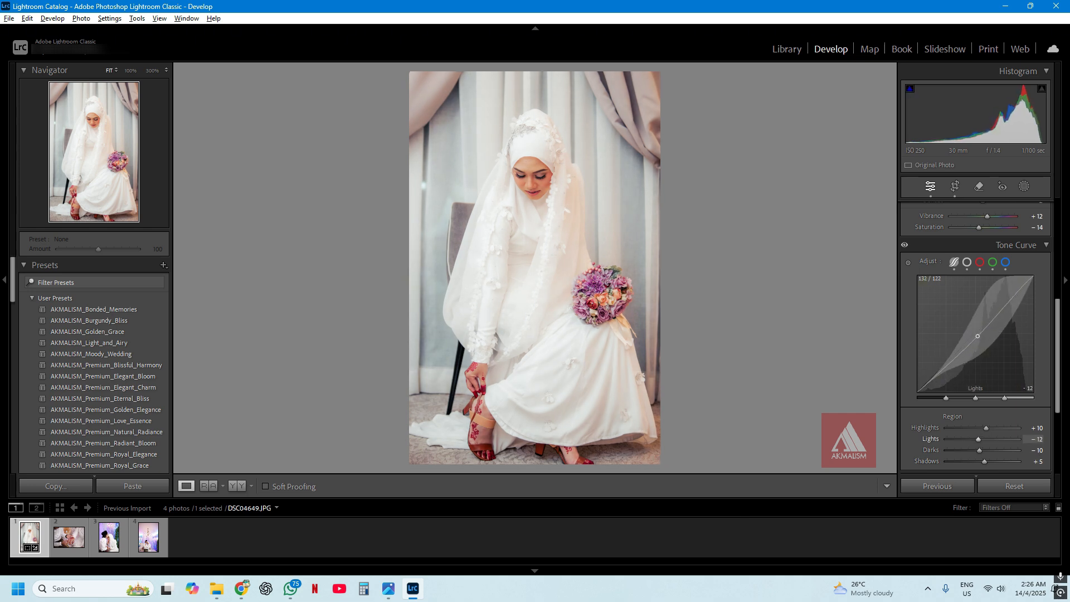
pyautogui.moveTo(917, 392); pyautogui.dragTo(918, 398)
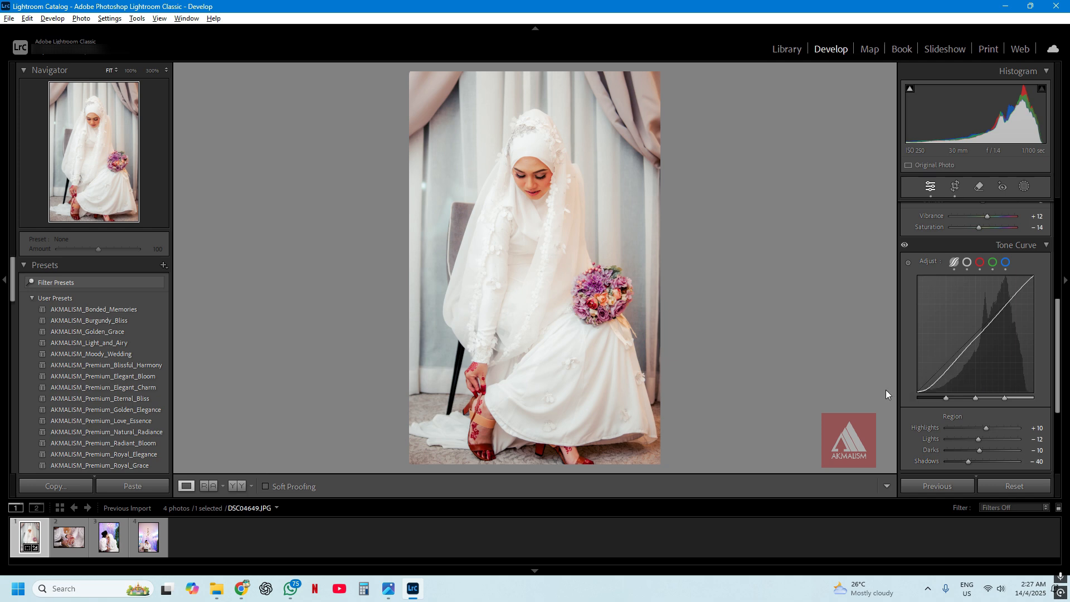
pyautogui.scroll(-3, 914, 401)
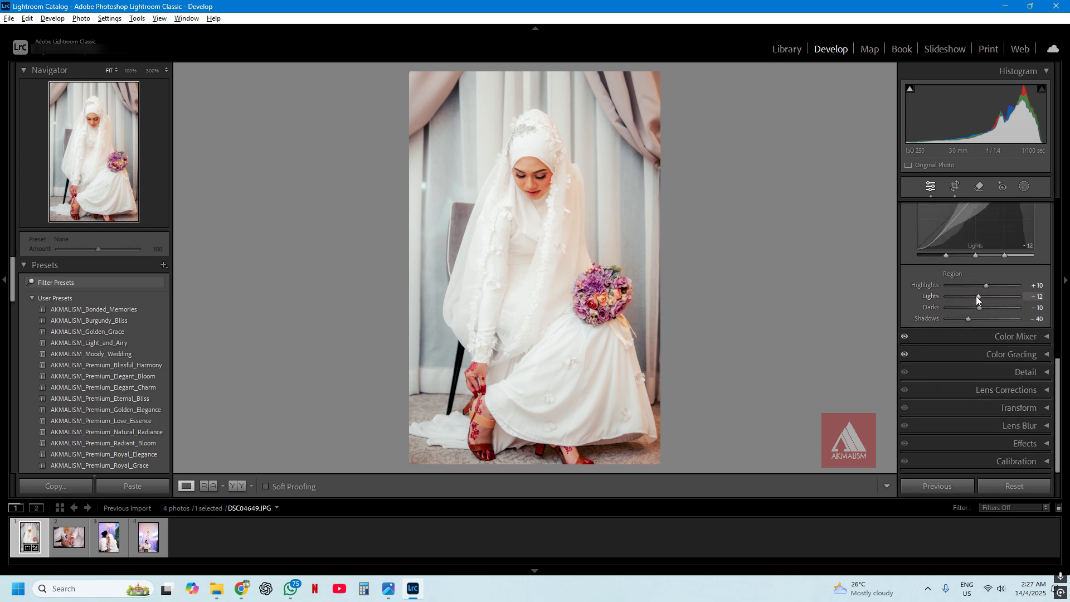
pyautogui.moveTo(978, 295); pyautogui.dragTo(974, 295)
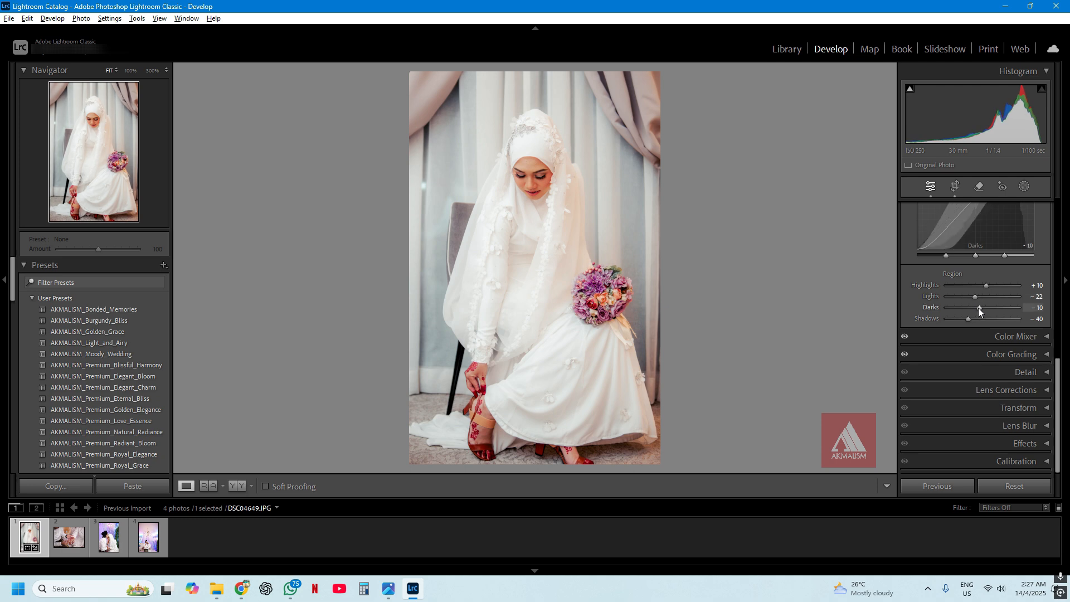
pyautogui.moveTo(978, 308); pyautogui.dragTo(981, 285)
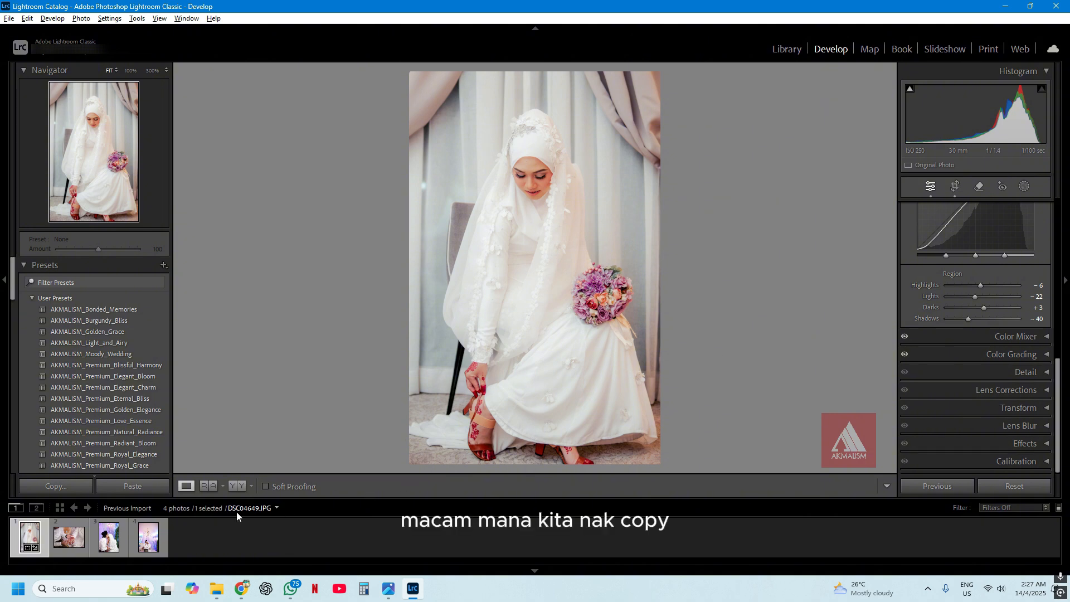
# Copy the bride photo's Develop settings with the default selection, leaving out Crop, Transform and Masking.
pyautogui.rightClick(26, 538)
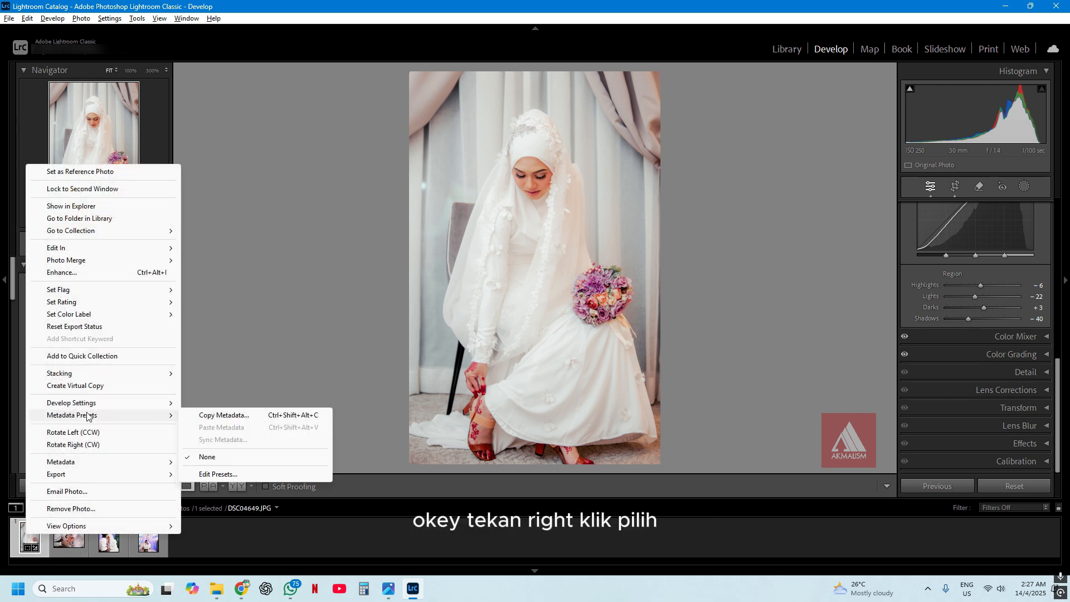
pyautogui.moveTo(95, 407)
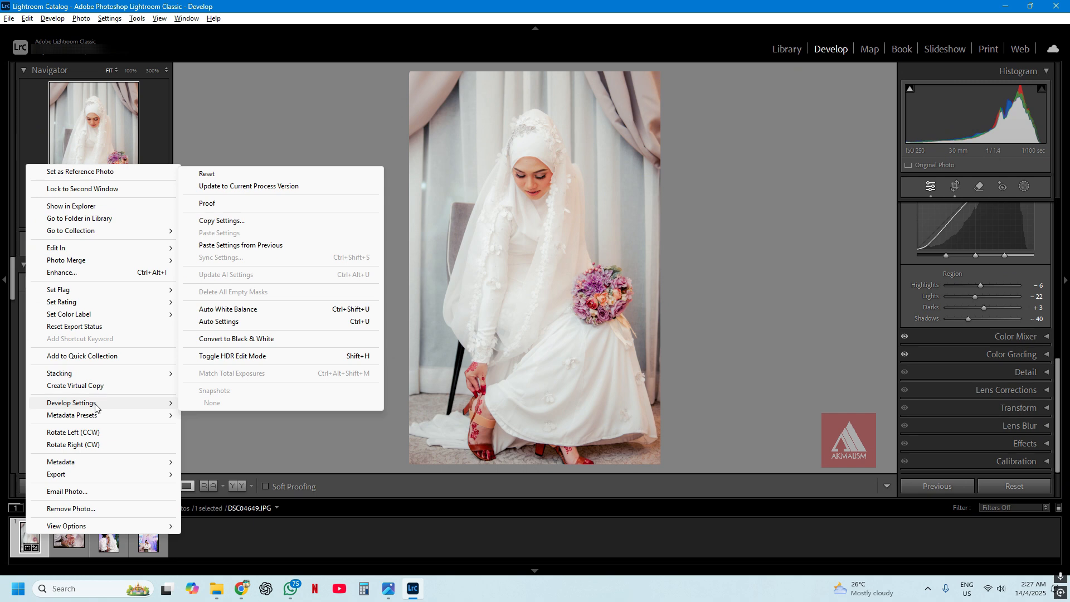
pyautogui.click(222, 222)
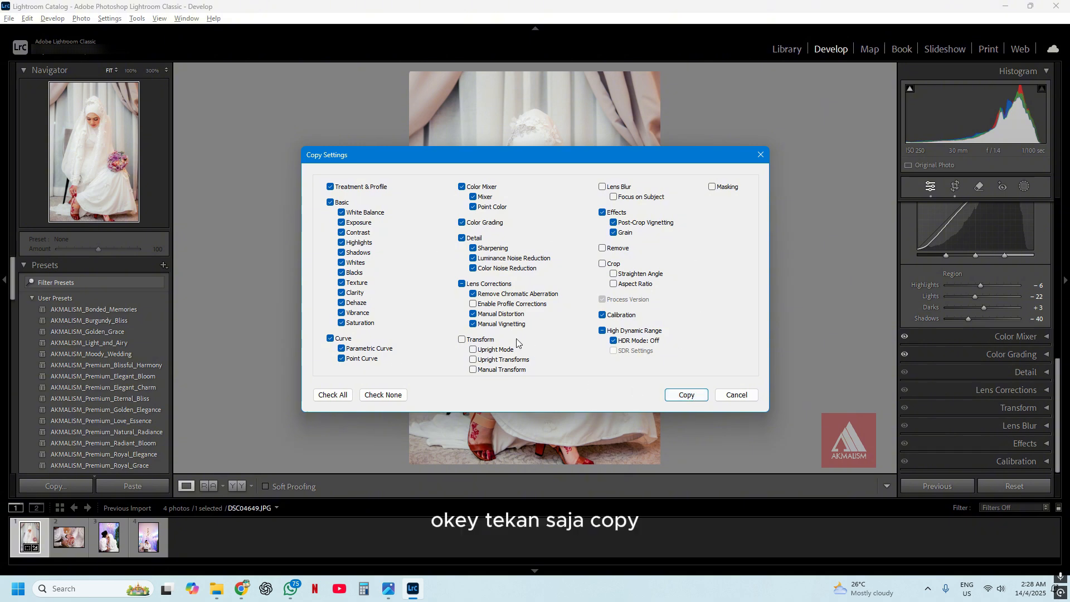
pyautogui.click(681, 395)
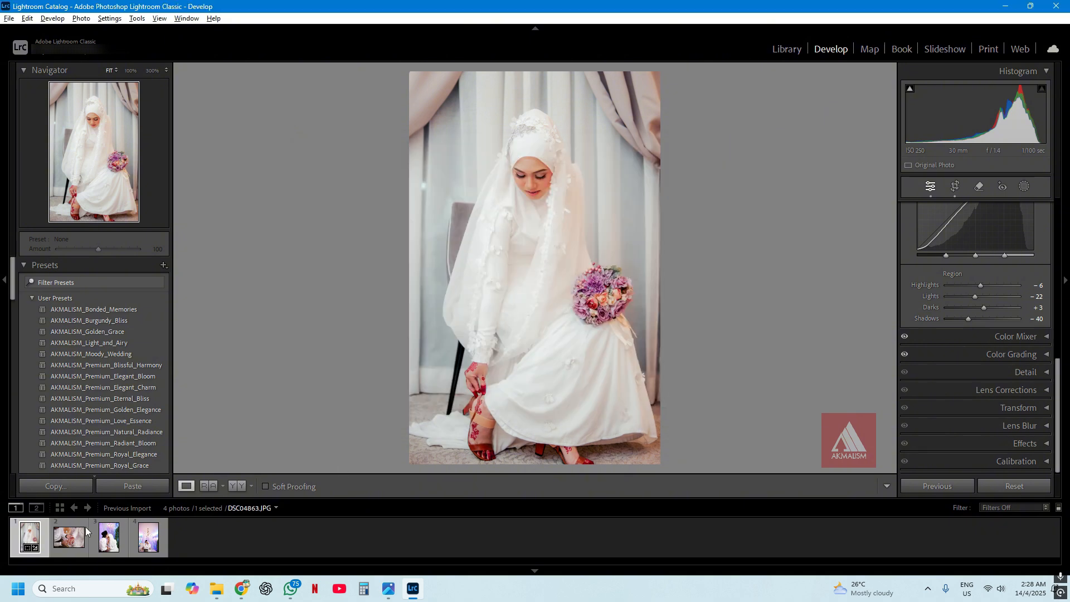
# Paste the copied Develop settings onto the ring ceremony photo DSC04834.JPG.
pyautogui.click(64, 544)
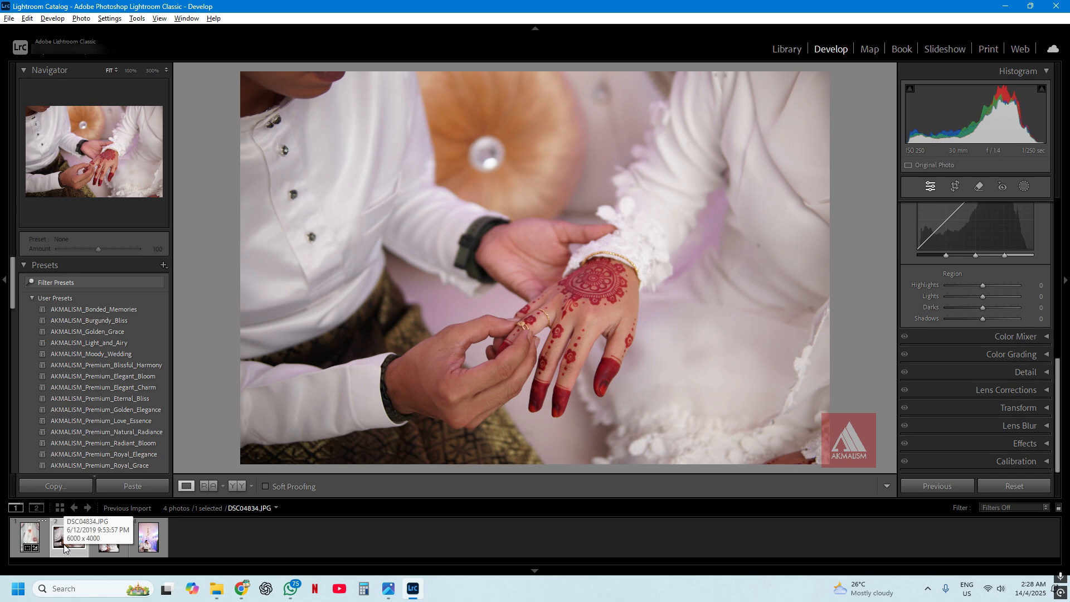
pyautogui.rightClick(64, 543)
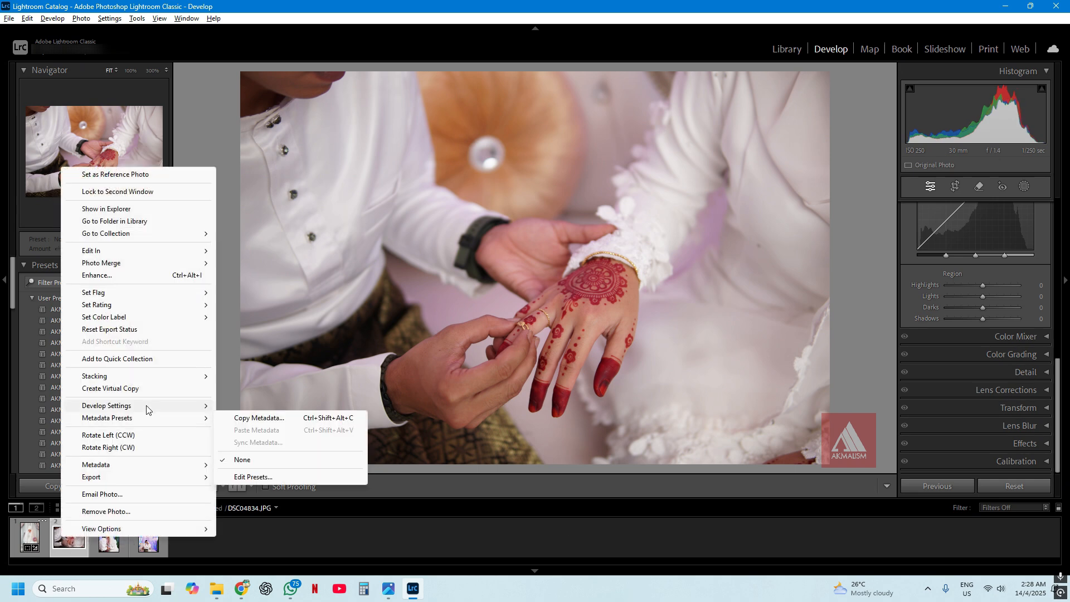
pyautogui.moveTo(150, 408)
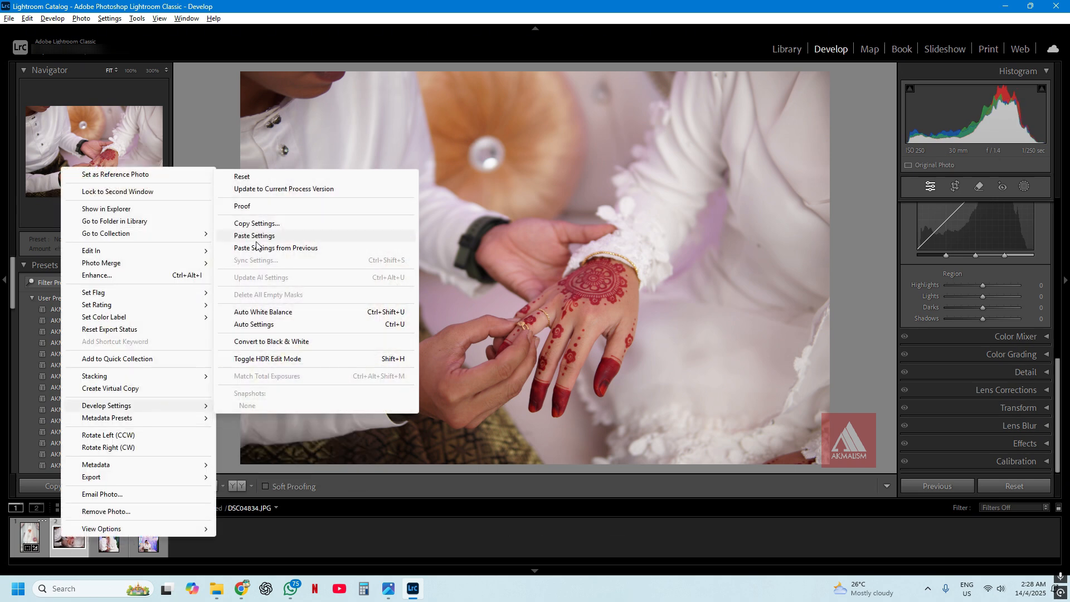
pyautogui.click(290, 236)
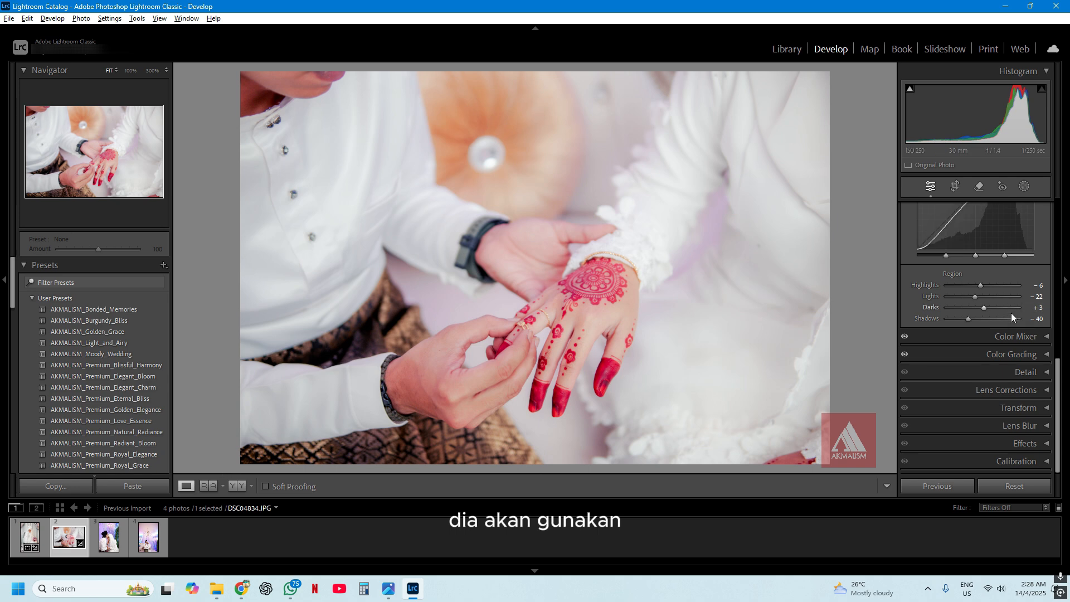
# Compare DSC04834.JPG with the bride photo and set its Temp to -4 and Tint to -23.
pyautogui.scroll(10, 1012, 317)
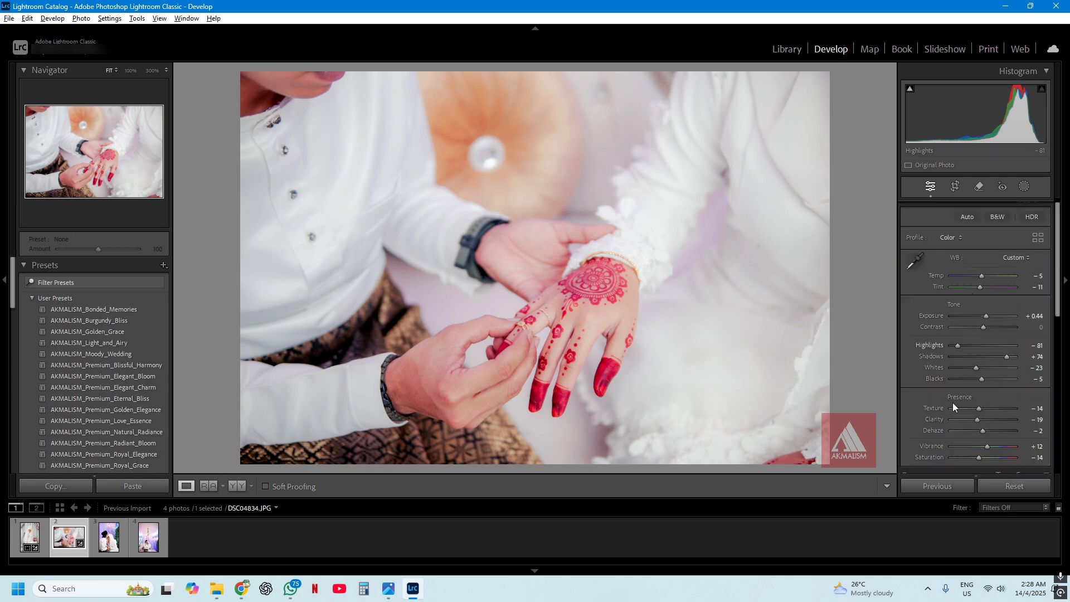
pyautogui.click(30, 536)
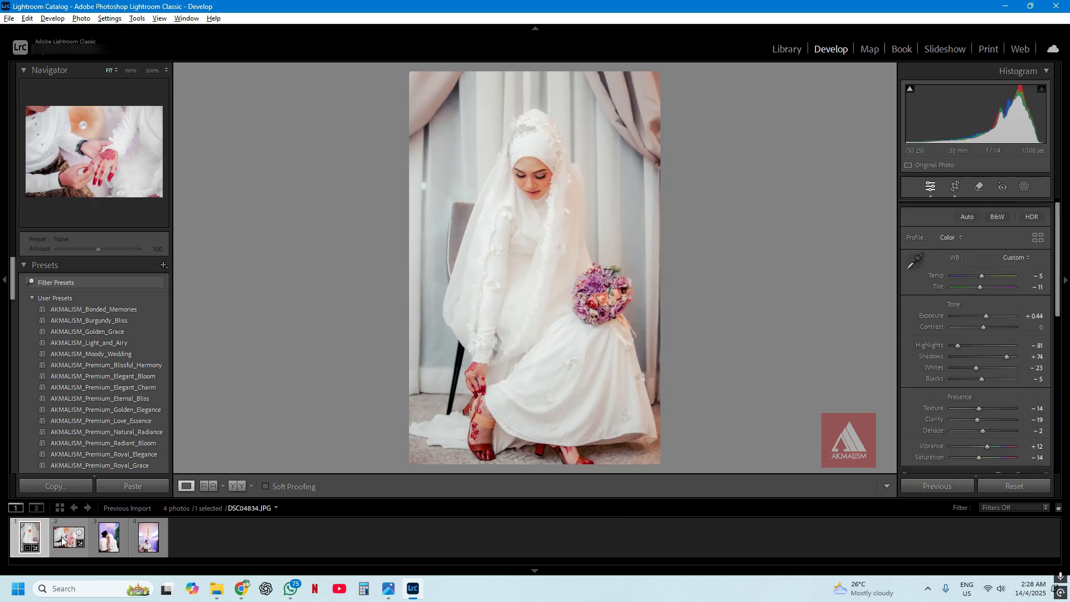
pyautogui.click(62, 538)
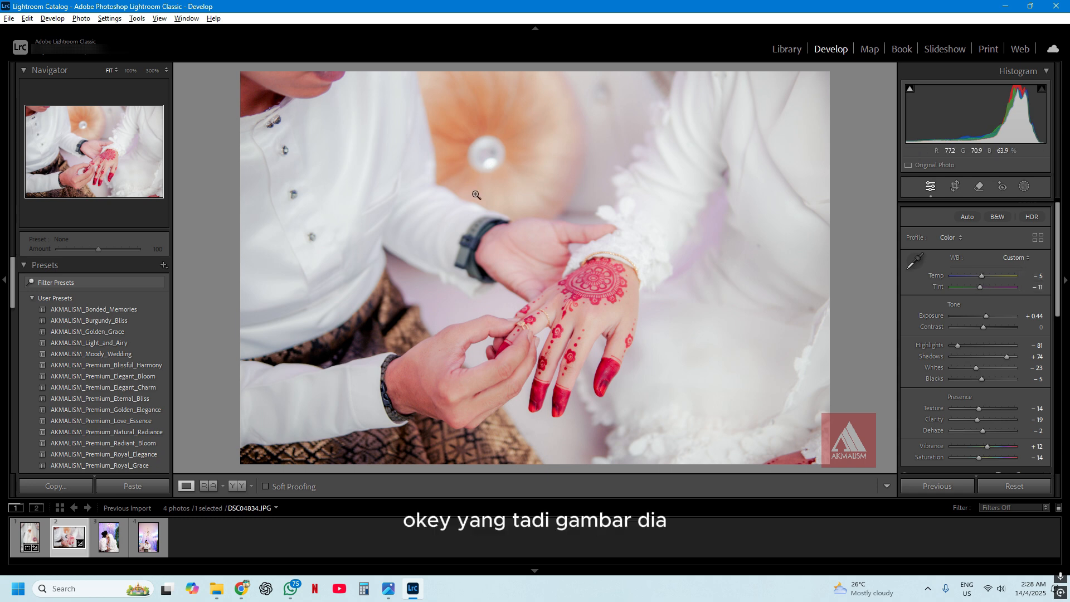
pyautogui.click(29, 536)
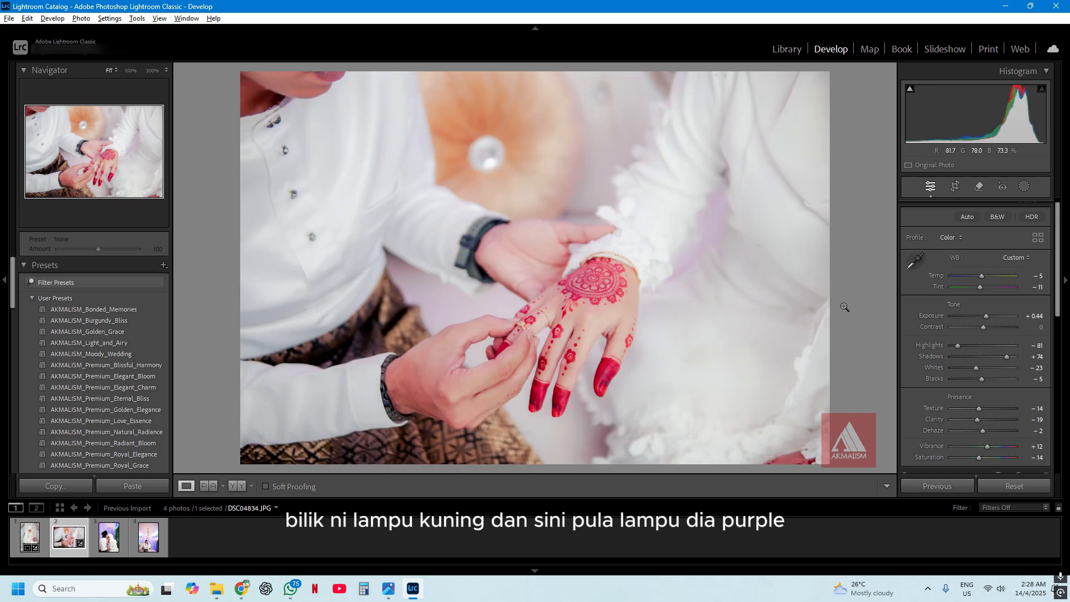
pyautogui.moveTo(981, 276); pyautogui.dragTo(975, 285)
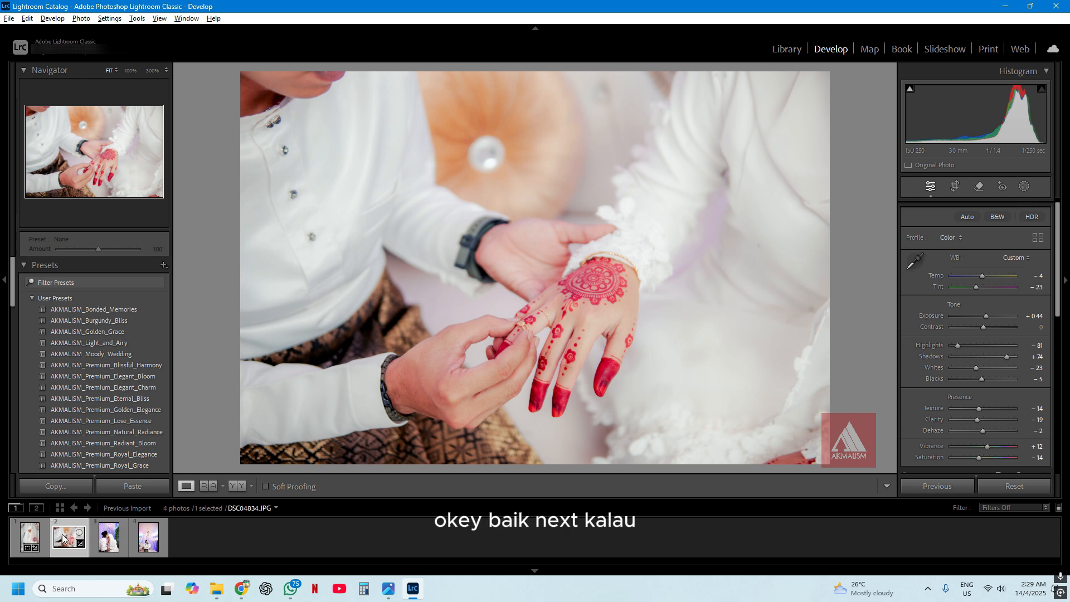
# Paste the copied Develop settings onto both couple photos, DSC04863.JPG and DSC04916.JPG, together.
pyautogui.press('Right')
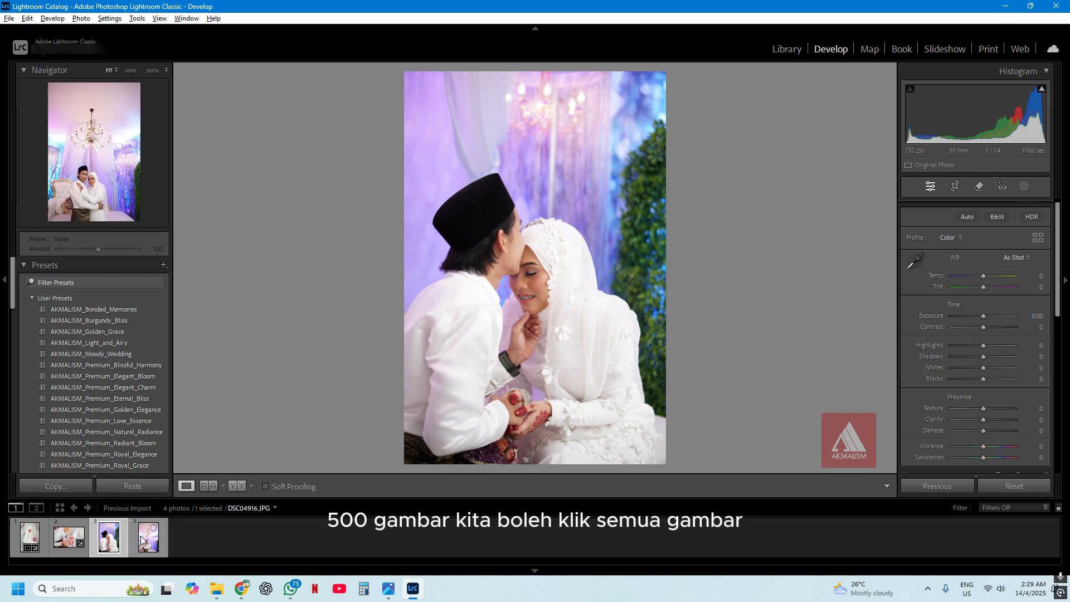
pyautogui.keyDown('ctrl'); pyautogui.click(156, 527); pyautogui.keyUp('ctrl')
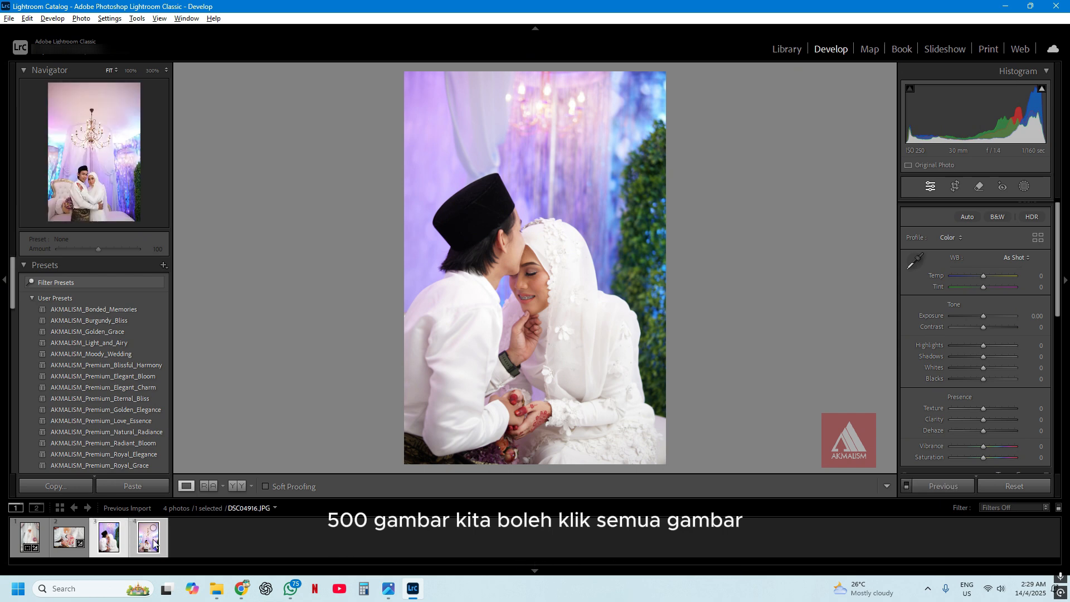
pyautogui.rightClick(103, 537)
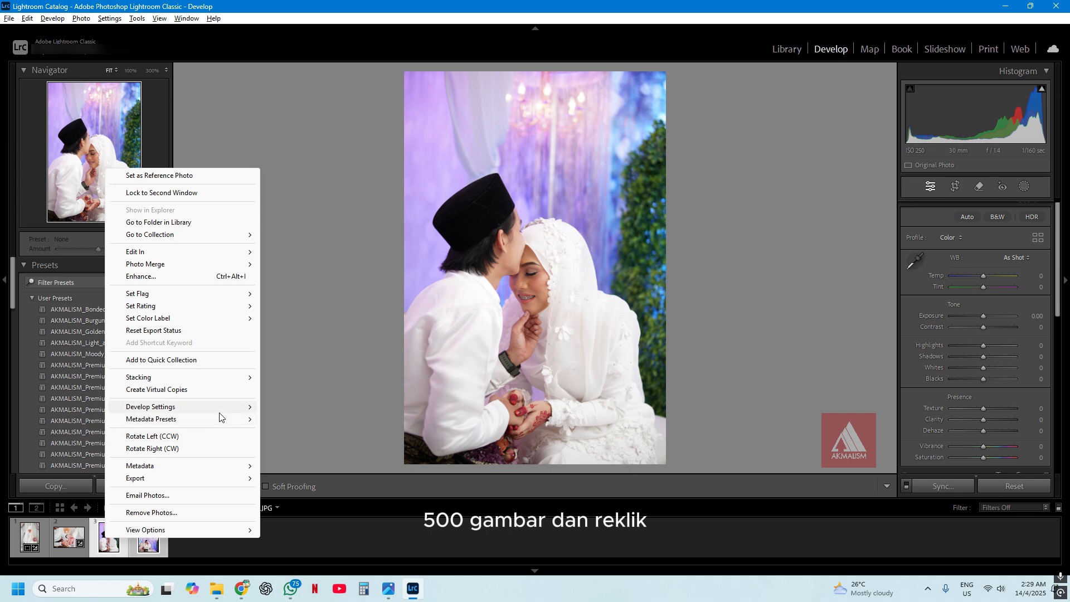
pyautogui.moveTo(220, 412)
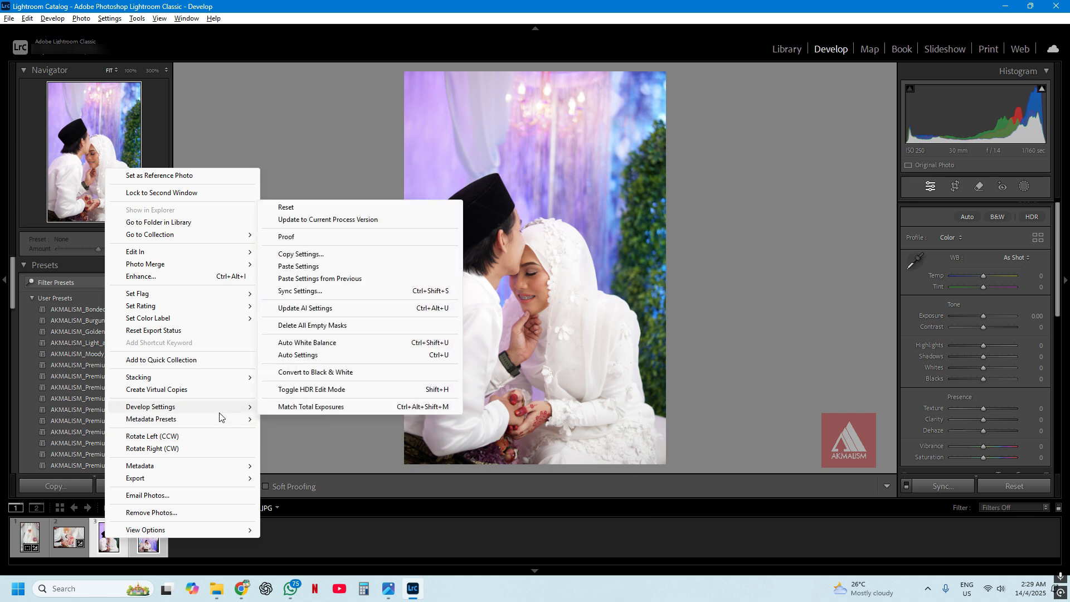
pyautogui.click(326, 270)
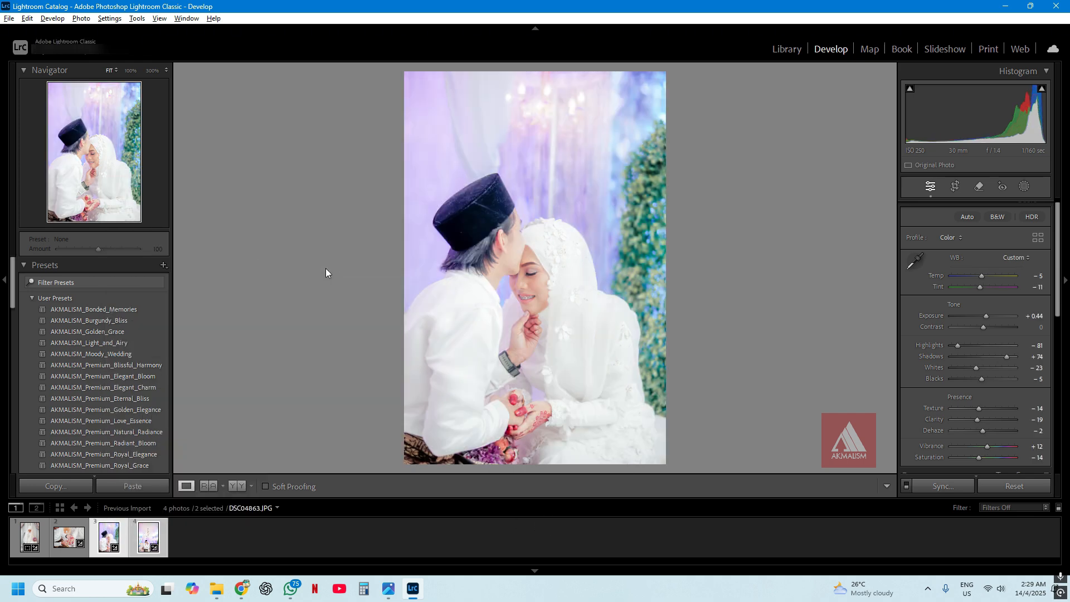
# Set the Exposure to -0.35 on DSC04863.JPG and to -0.18 on DSC04916.JPG.
pyautogui.click(148, 537)
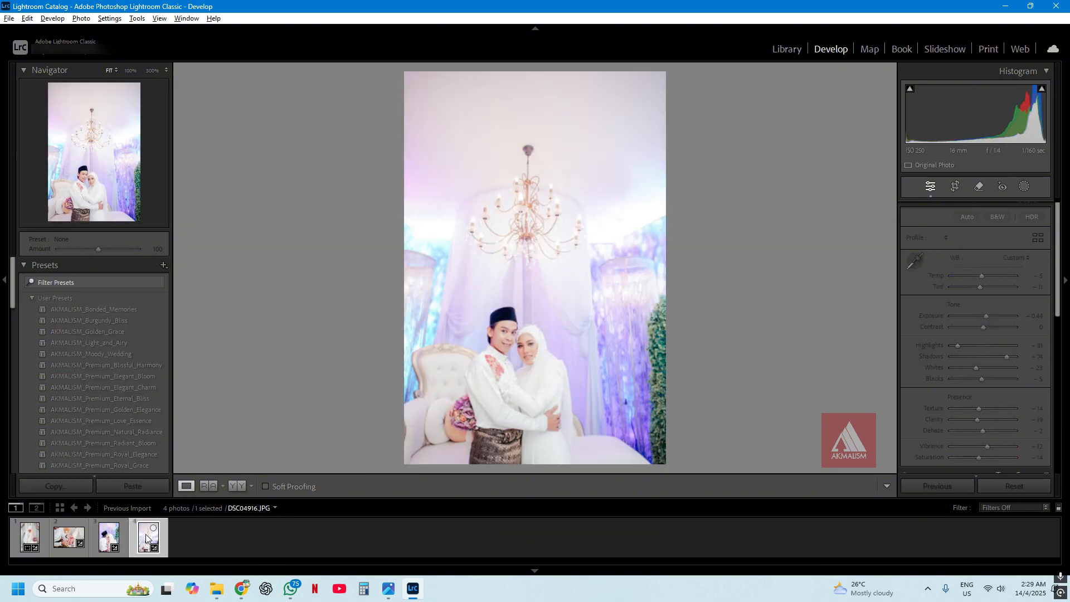
pyautogui.click(109, 536)
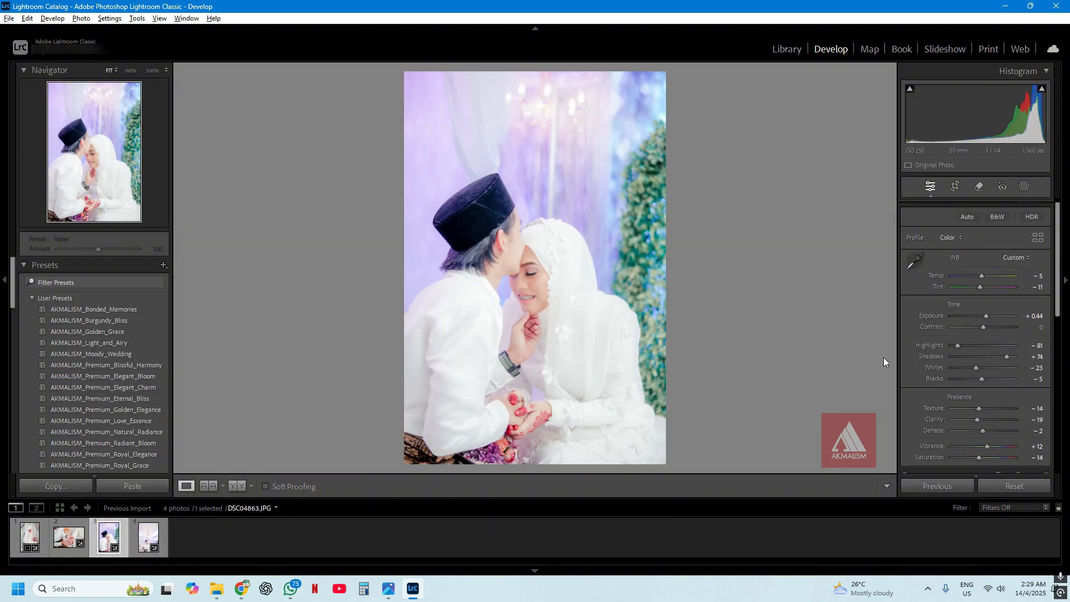
pyautogui.moveTo(987, 315); pyautogui.dragTo(982, 313)
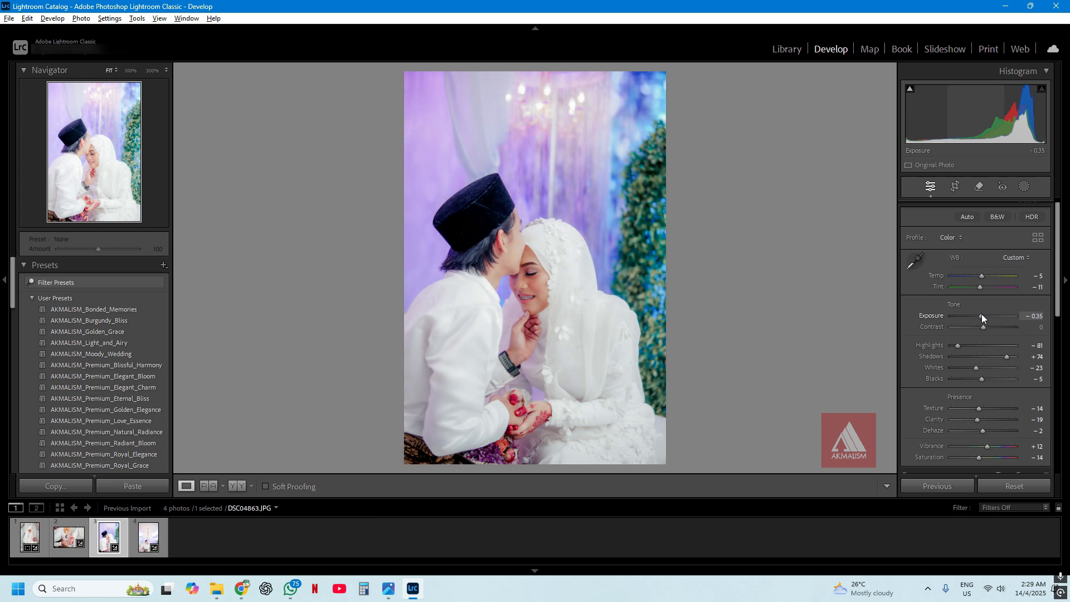
pyautogui.click(149, 539)
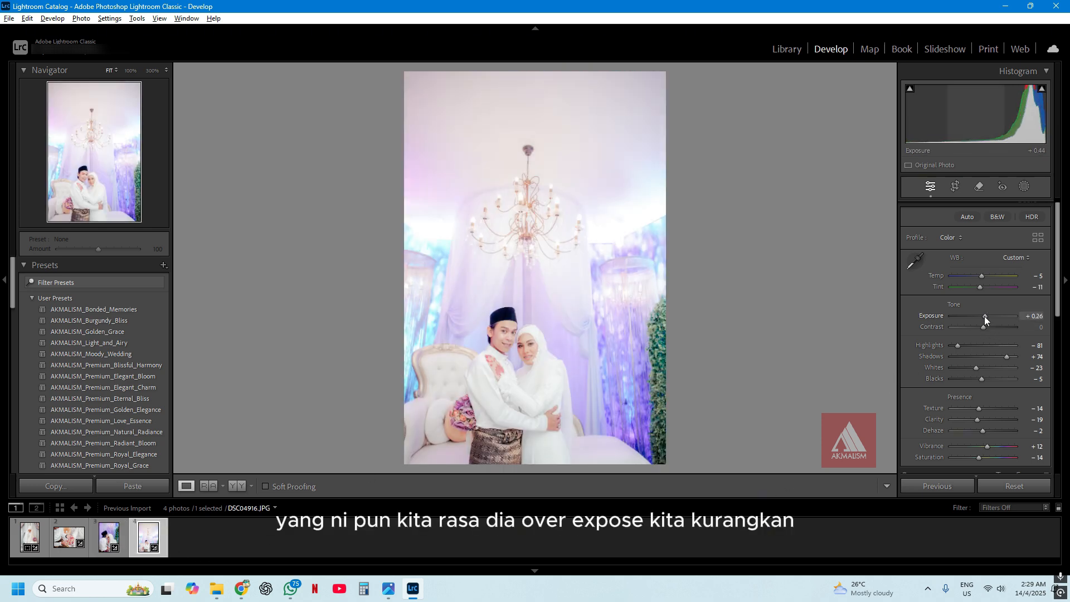
pyautogui.moveTo(984, 315); pyautogui.dragTo(981, 316)
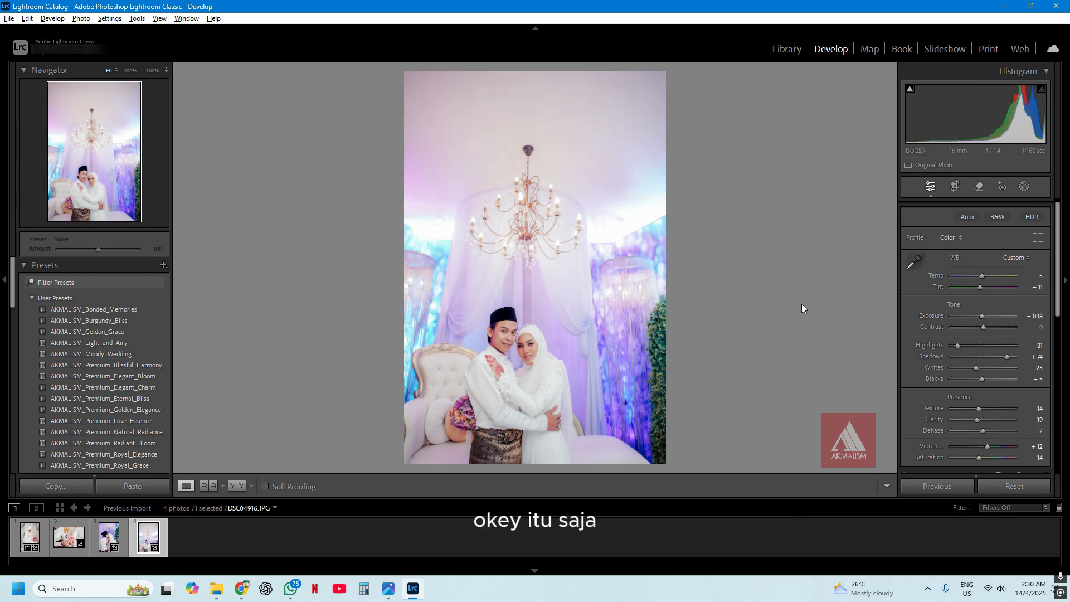
# Crop DSC04916.JPG tighter around the couple and chandelier, trimming the hedge side and ceiling, and straighten it to an angle of -0.91.
pyautogui.click(954, 186)
pyautogui.moveTo(667, 68); pyautogui.dragTo(652, 78)
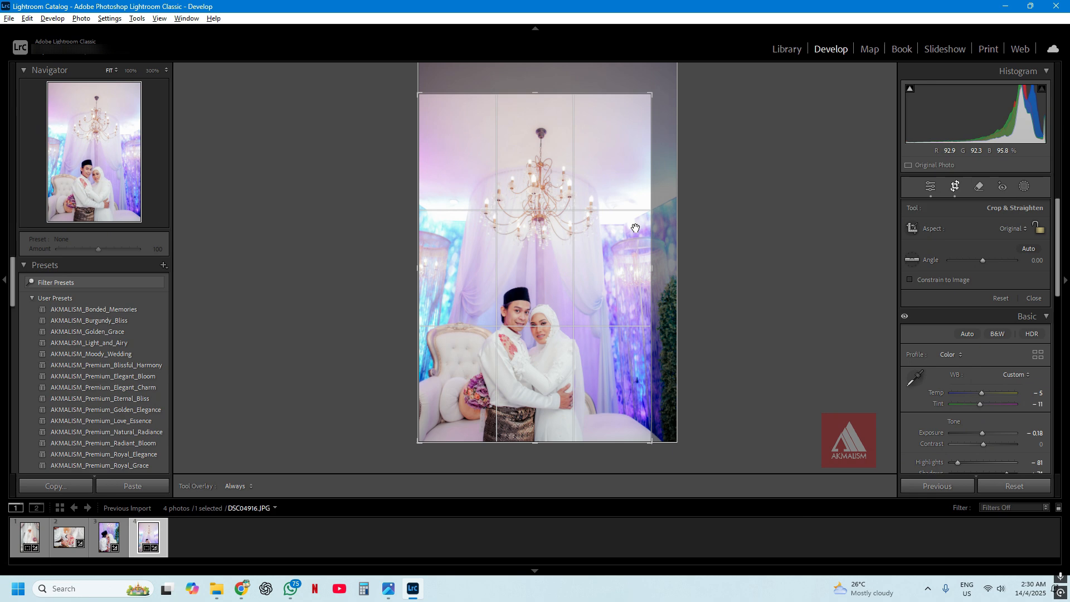
pyautogui.press('Return')
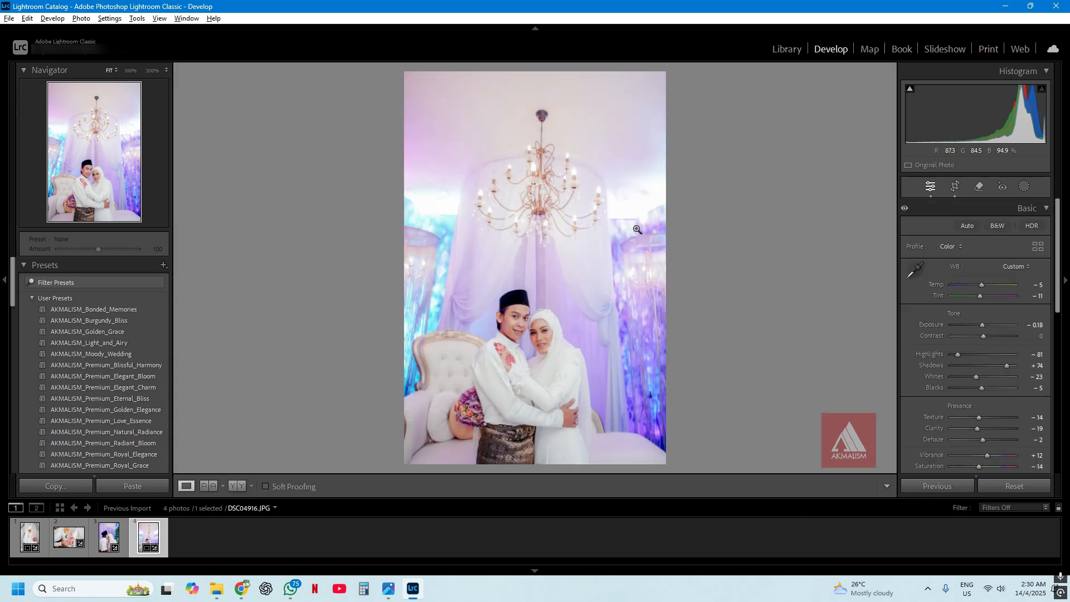
pyautogui.click(953, 185)
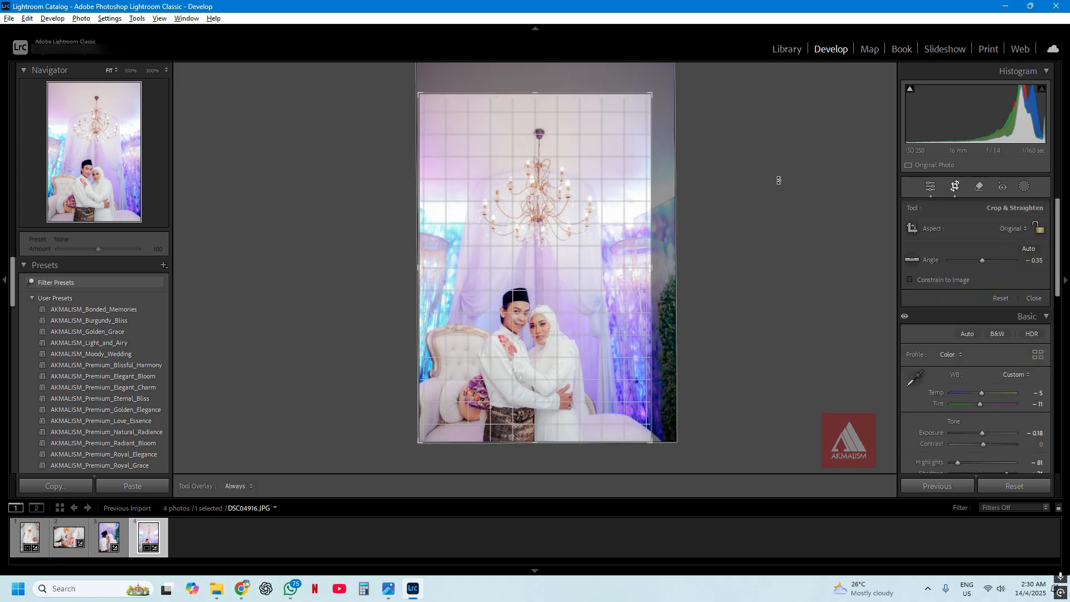
pyautogui.moveTo(778, 179); pyautogui.dragTo(778, 178)
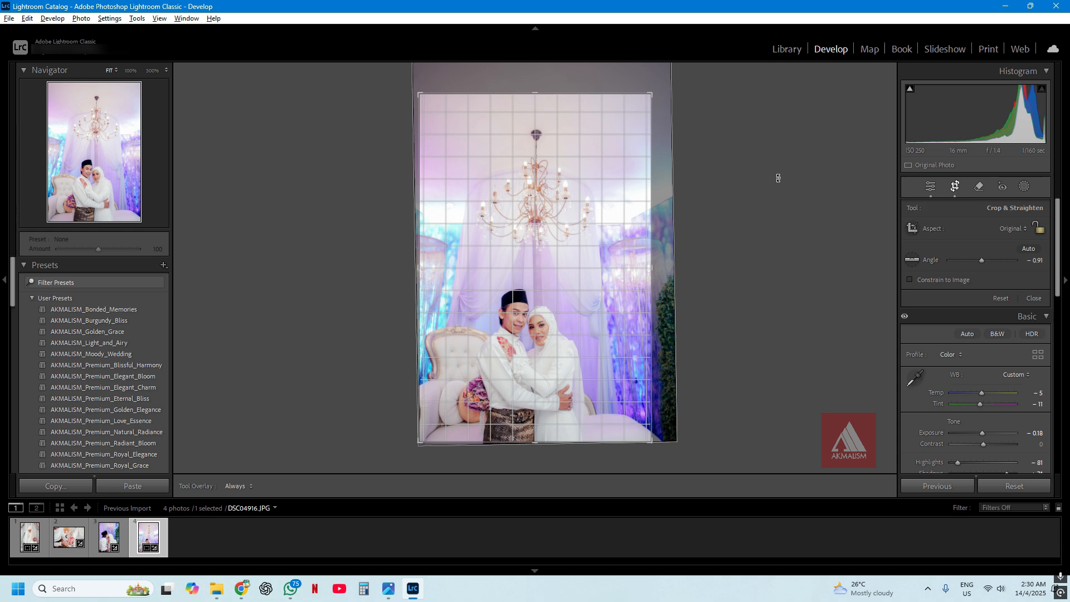
pyautogui.press('Return')
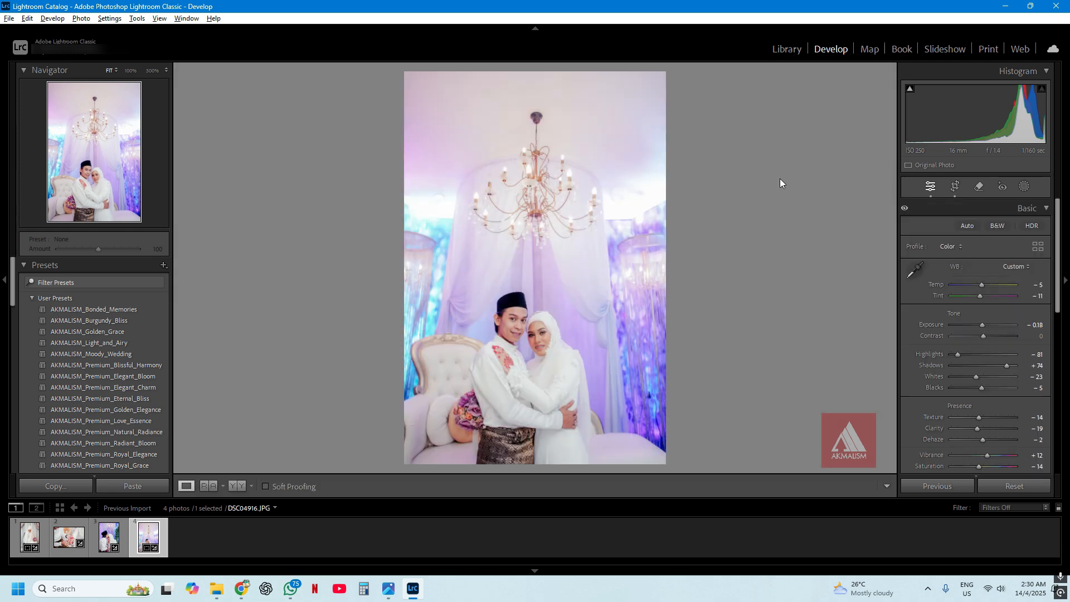
# Compare the four edited photos one after another to check that their white balance and colours match.
pyautogui.click(100, 538)
pyautogui.click(148, 539)
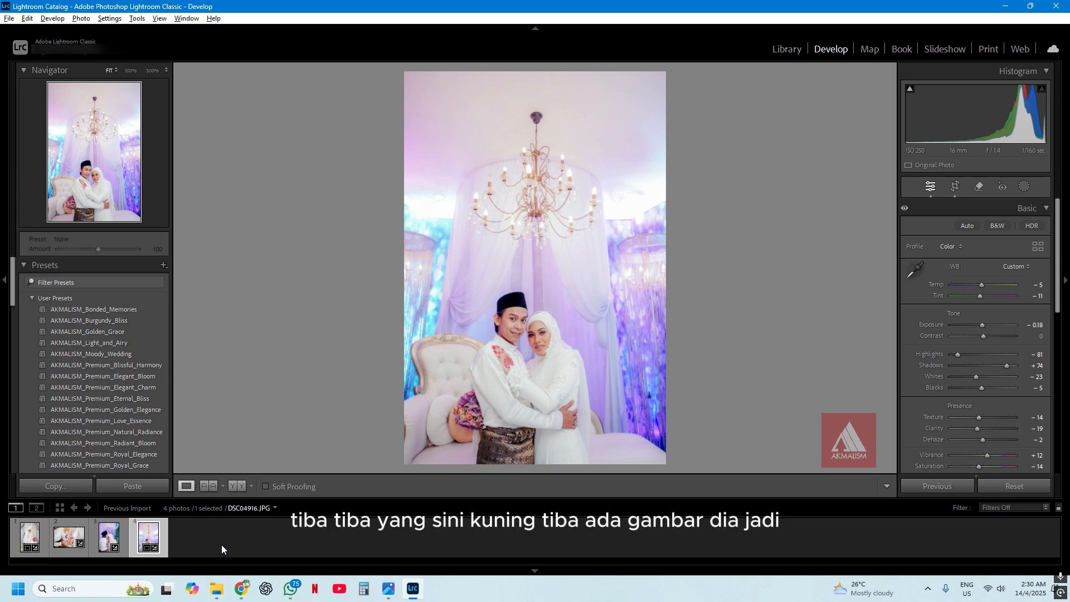
pyautogui.click(110, 541)
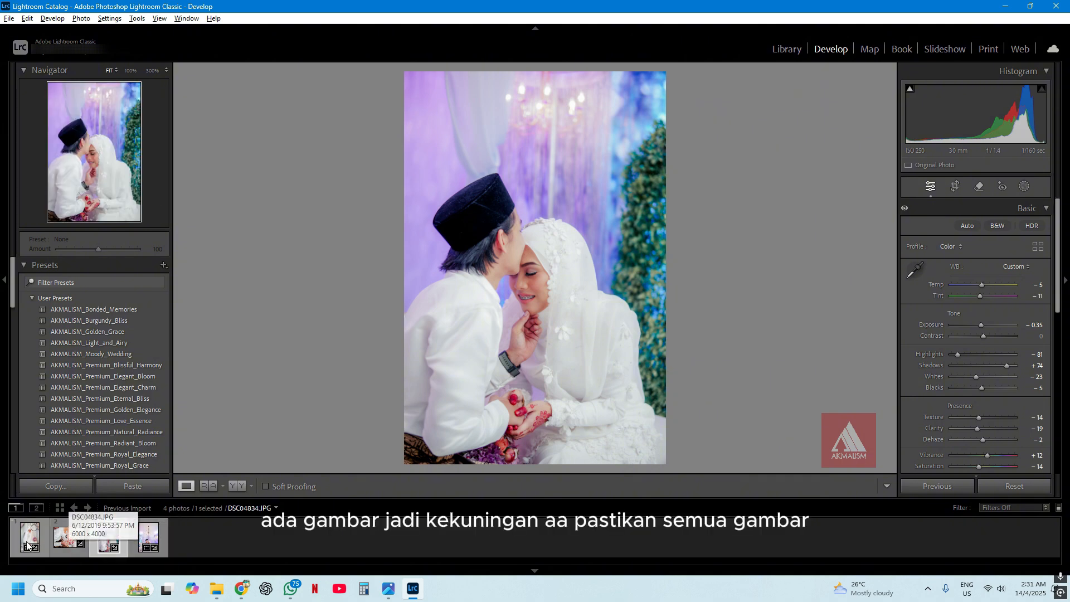
pyautogui.click(28, 539)
pyautogui.click(83, 536)
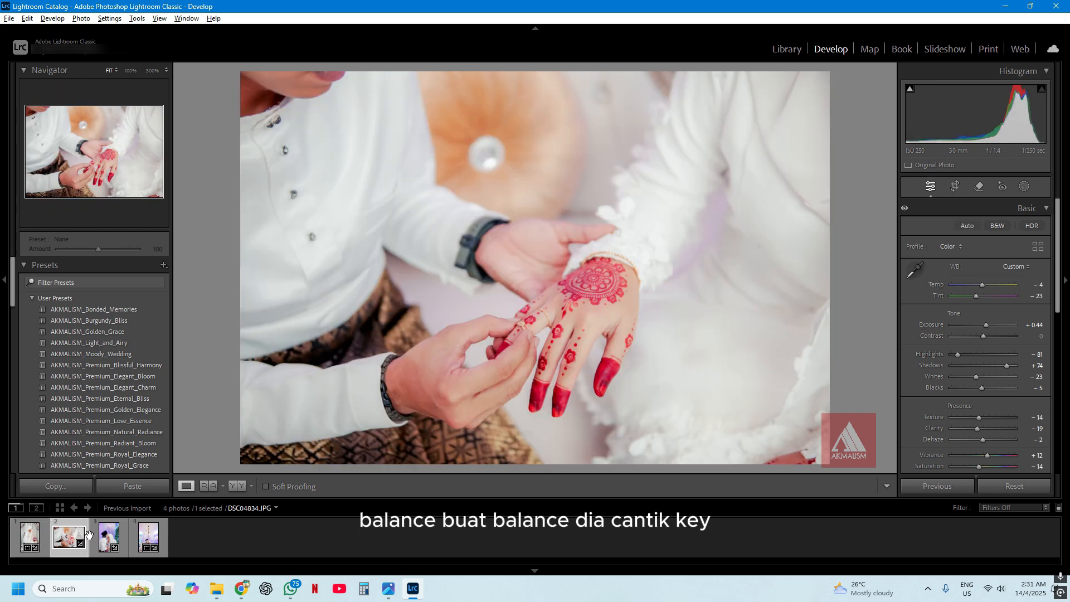
pyautogui.click(108, 536)
pyautogui.click(148, 536)
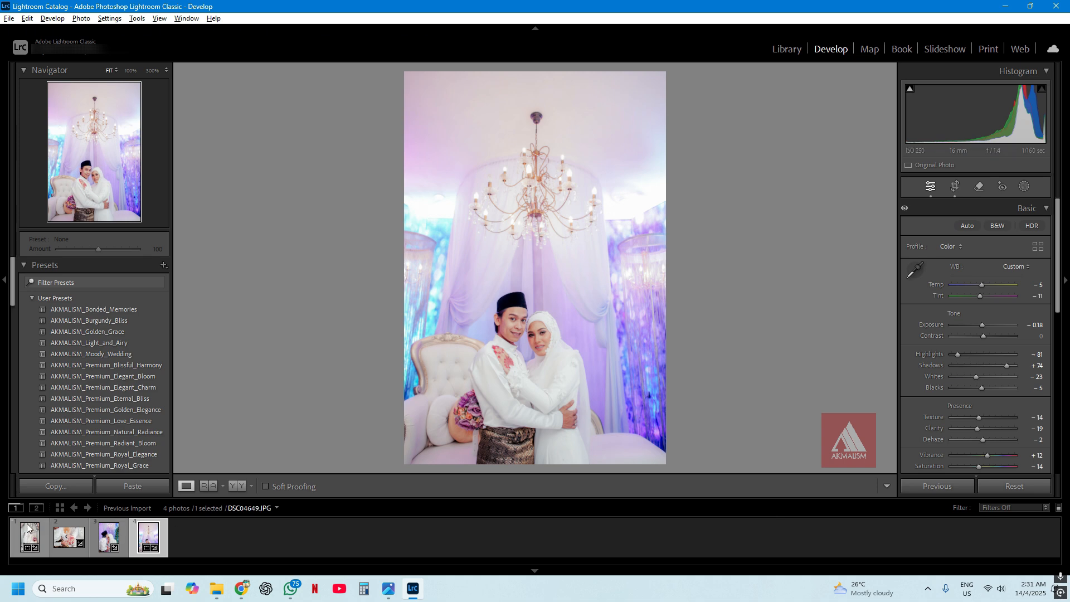
# Select all four edited photos and open their export settings from the Library, with the Desktop as destination and no subfolder.
pyautogui.hotkey('ctrl', 'a')
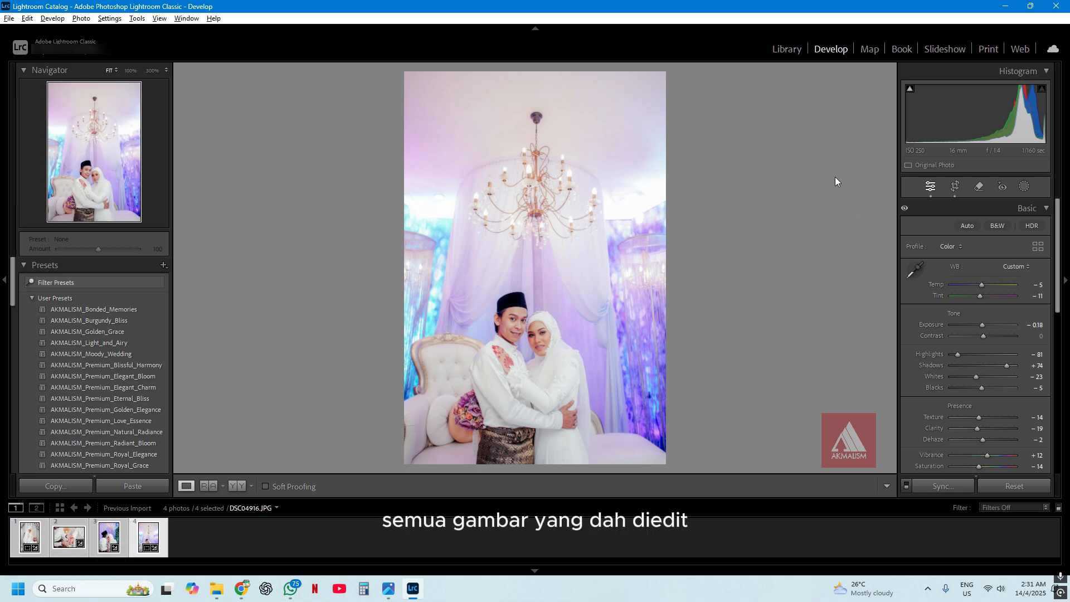
pyautogui.click(786, 49)
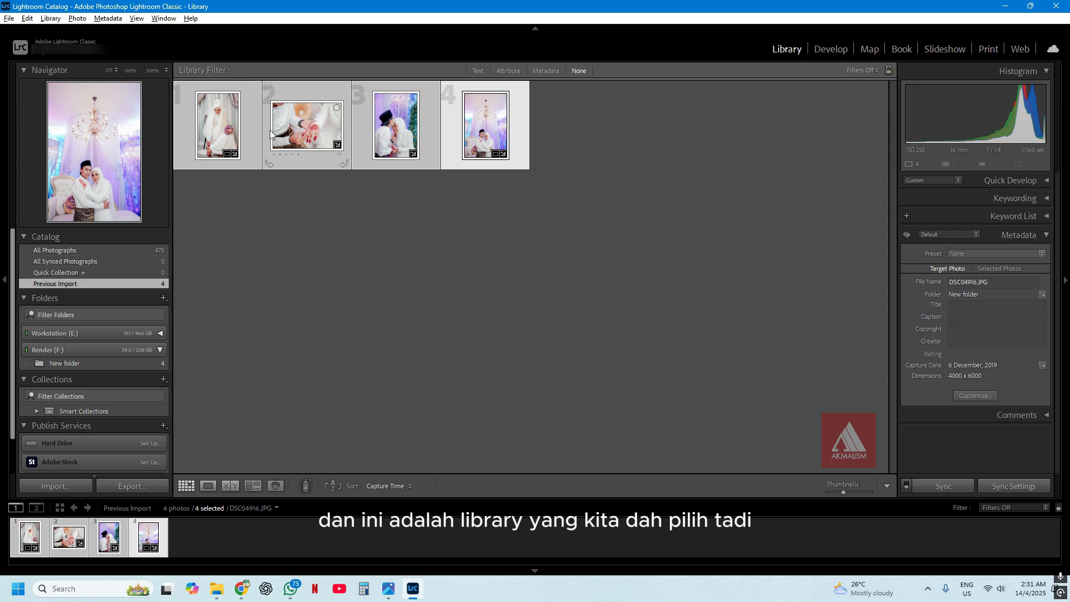
pyautogui.click(165, 486)
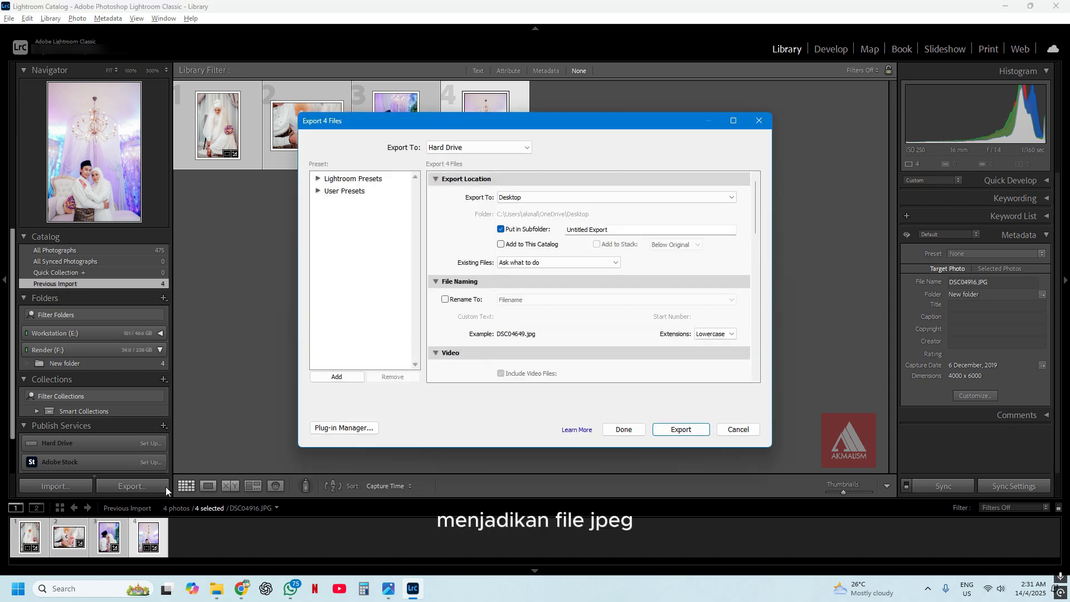
pyautogui.click(318, 179)
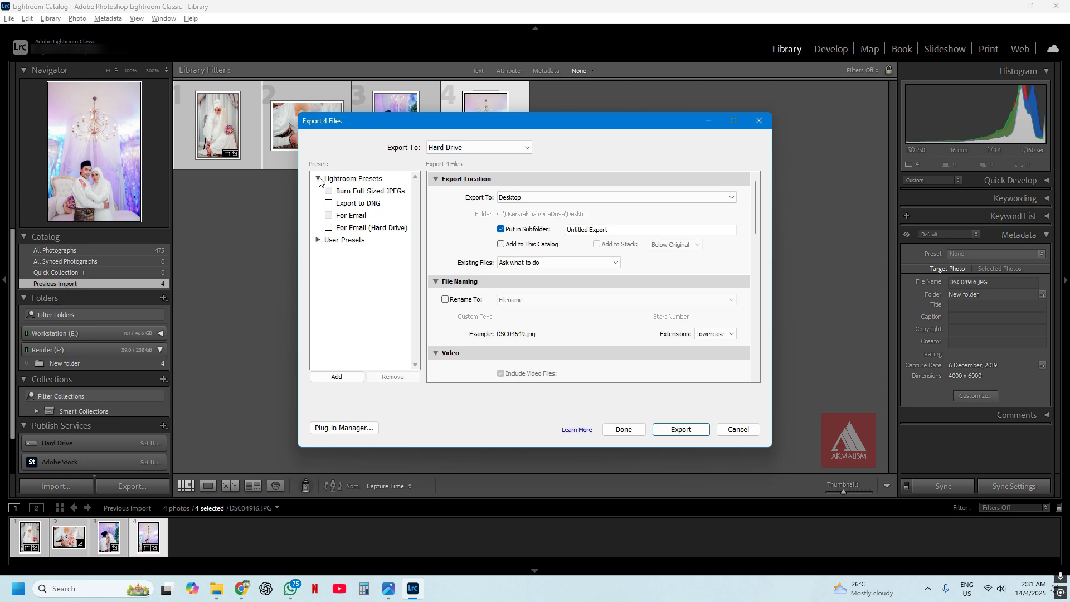
pyautogui.click(318, 178)
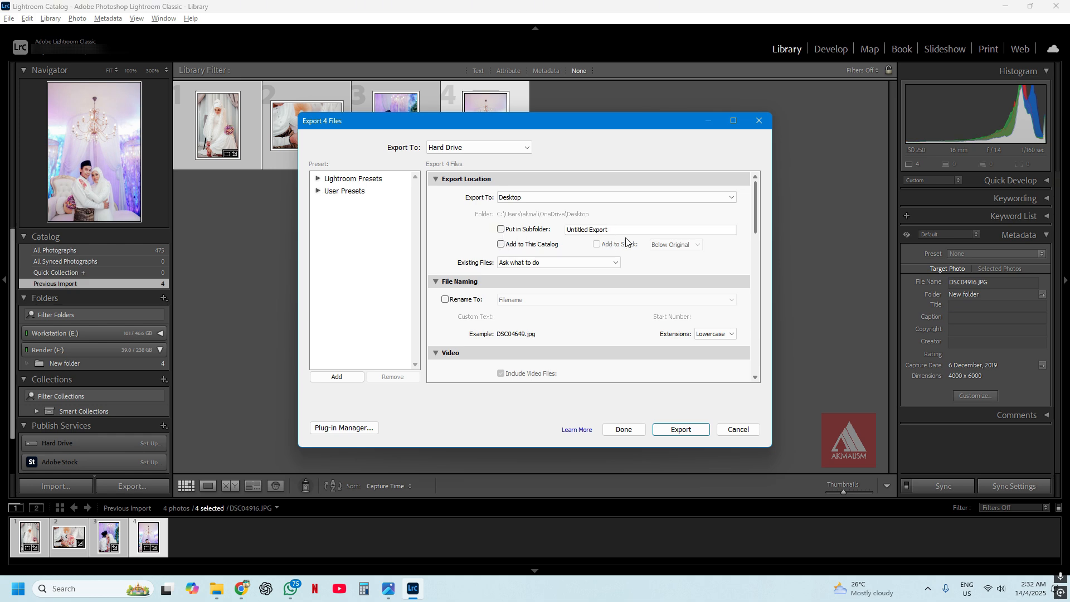
pyautogui.click(445, 300)
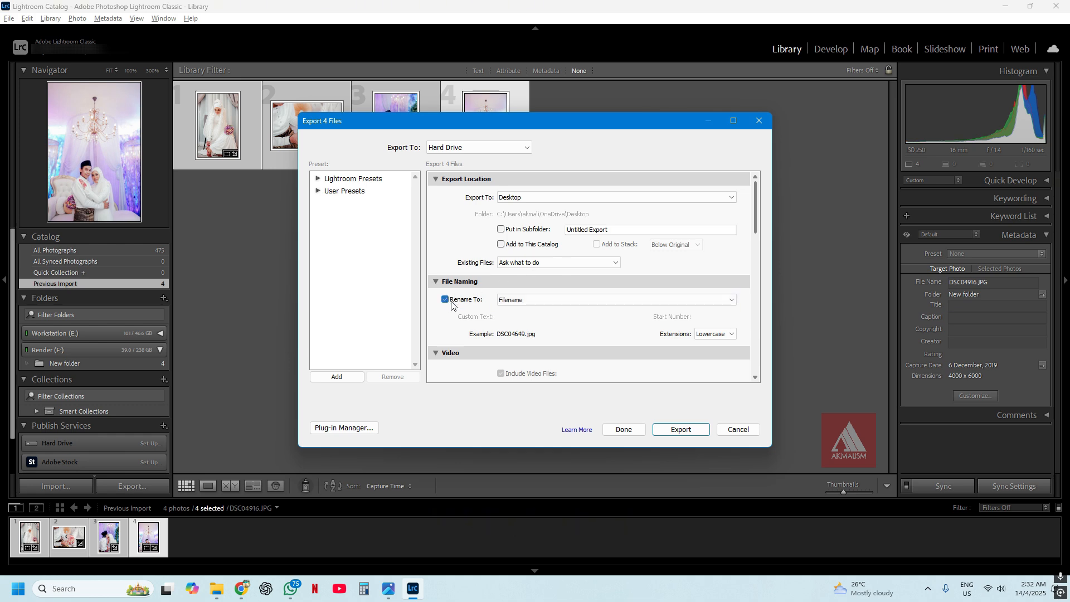
pyautogui.click(527, 301)
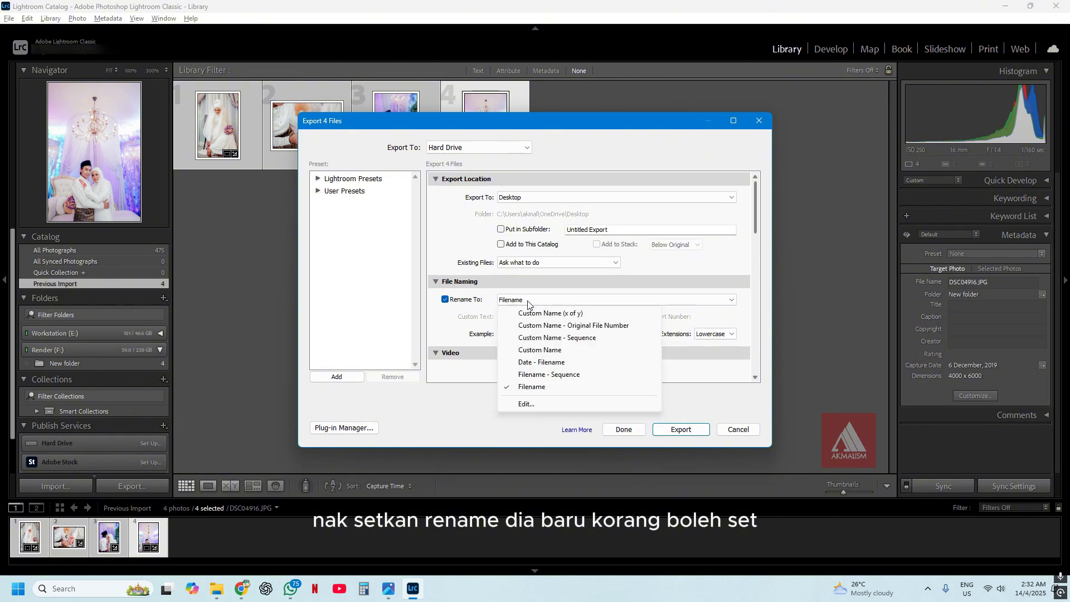
pyautogui.click(445, 300)
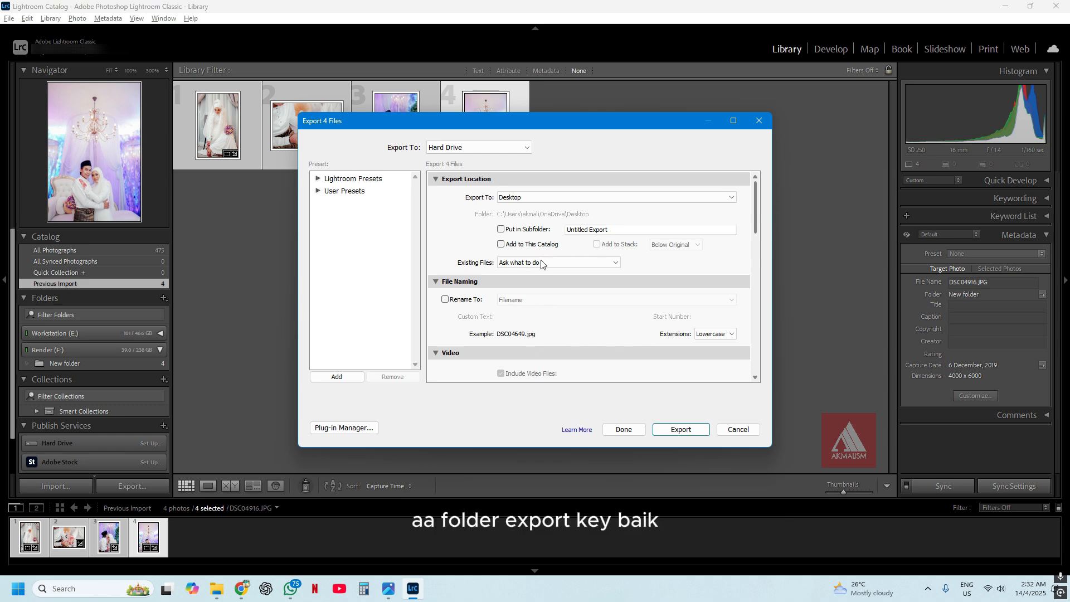
# Choose JPEG as the export image format and set its Quality to 80.
pyautogui.scroll(-10, 680, 280)
pyautogui.scroll(9, 573, 273)
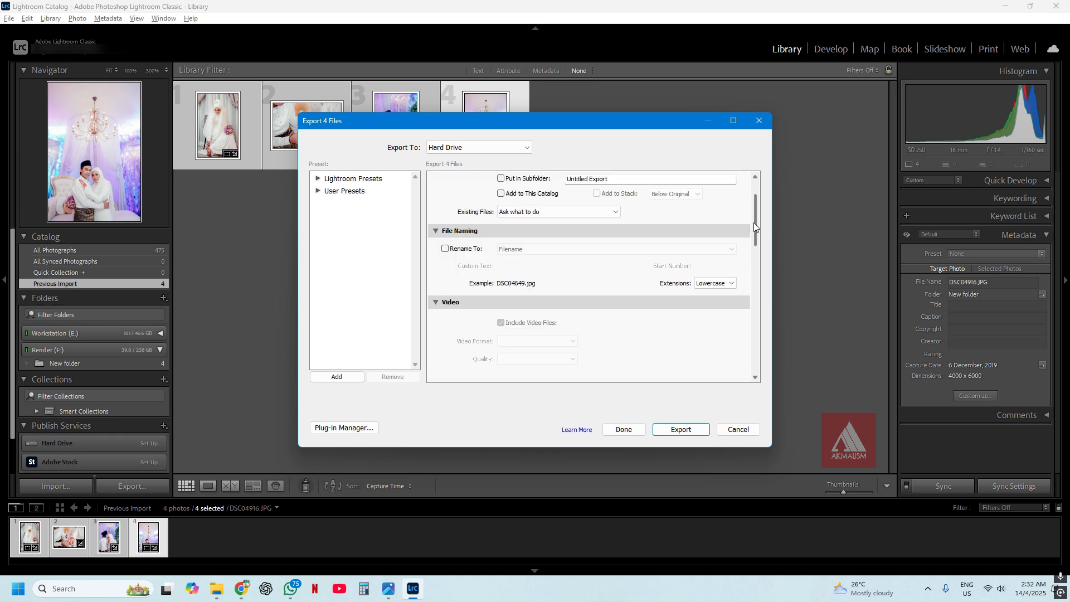
pyautogui.moveTo(756, 218); pyautogui.dragTo(750, 248)
pyautogui.click(726, 232)
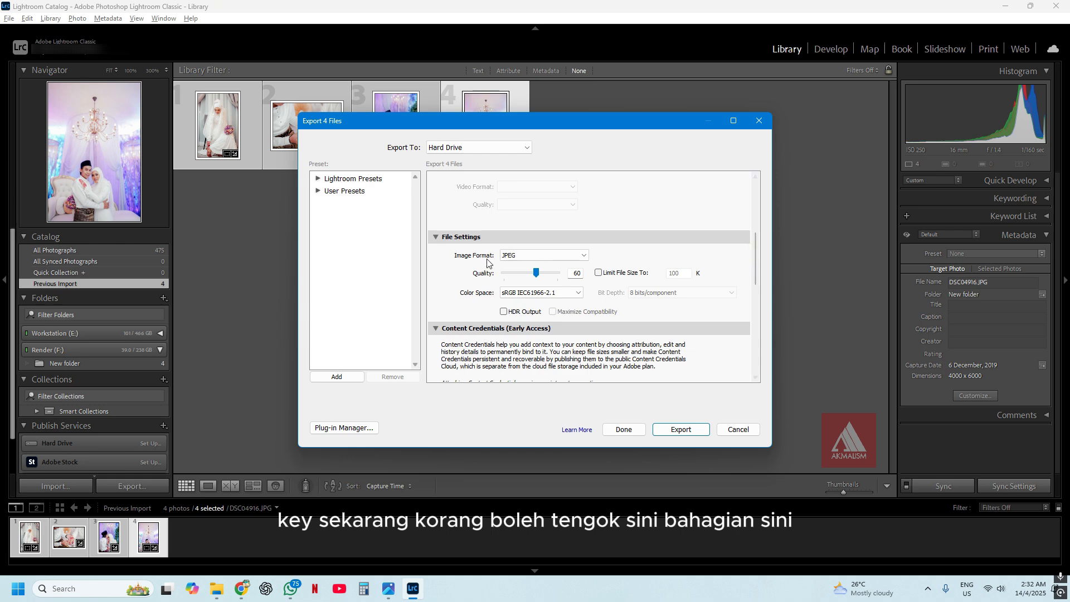
pyautogui.click(535, 257)
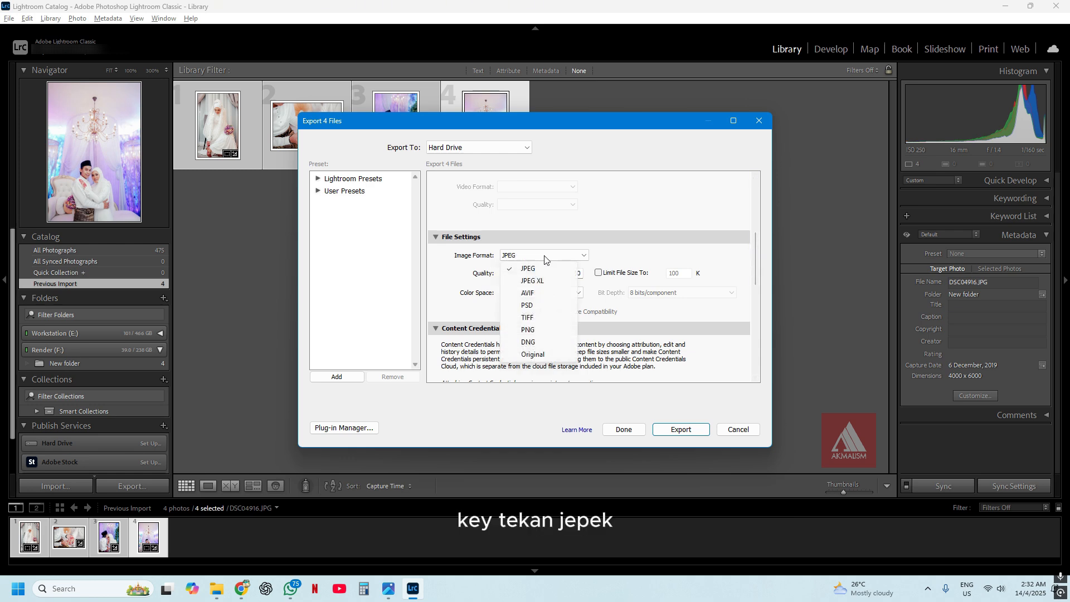
pyautogui.click(533, 269)
pyautogui.moveTo(537, 273)
pyautogui.mouseDown()
pyautogui.moveTo(564, 276)
pyautogui.moveTo(530, 275)
pyautogui.moveTo(546, 278)
pyautogui.mouseUp()
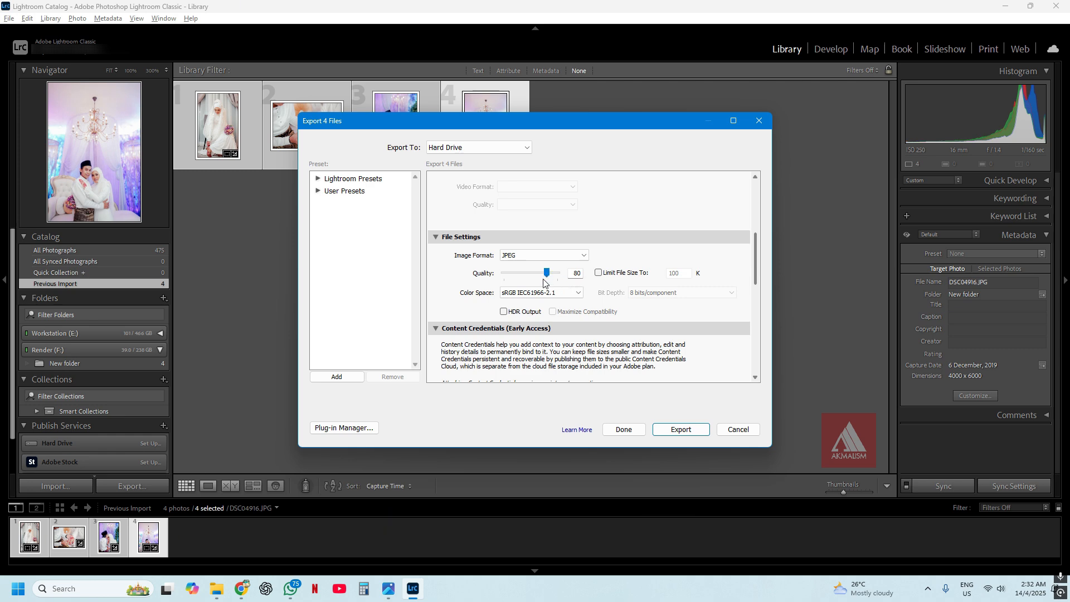
pyautogui.click(573, 294)
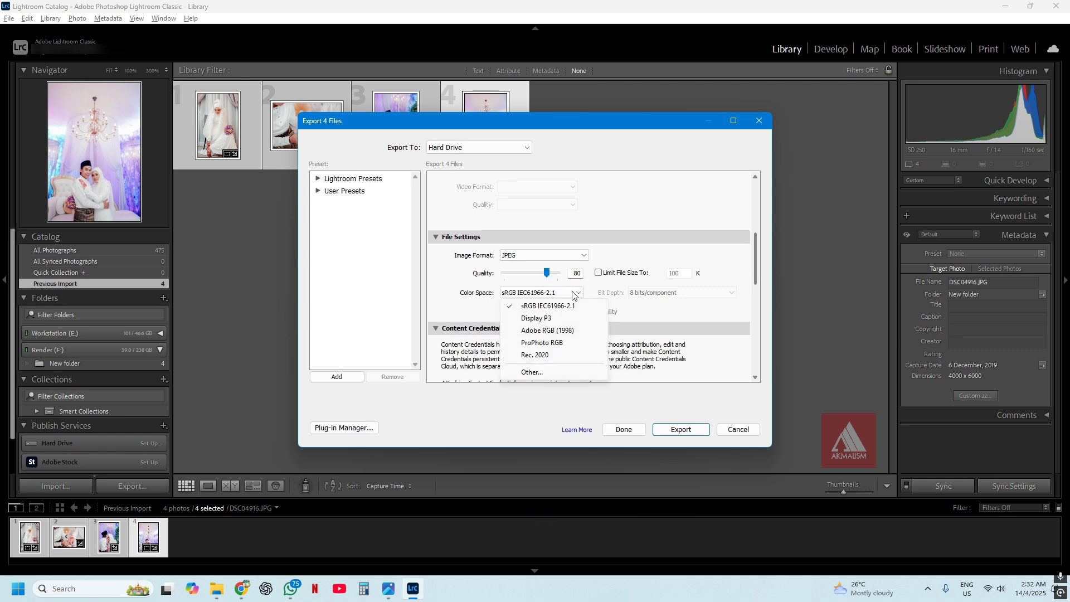
pyautogui.click(572, 292)
pyautogui.click(700, 256)
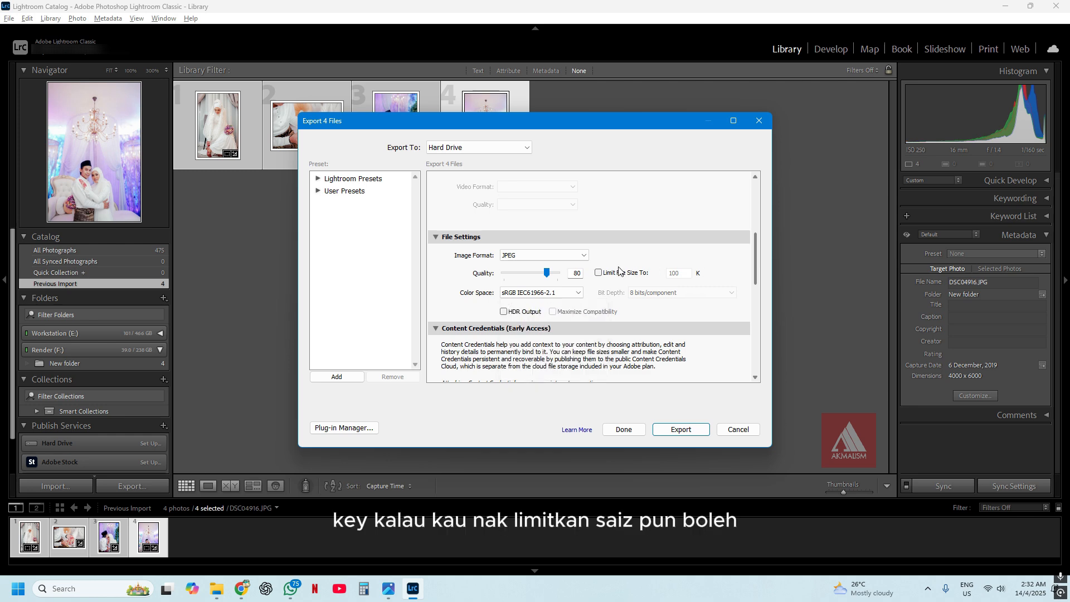
pyautogui.click(599, 273)
pyautogui.click(599, 273)
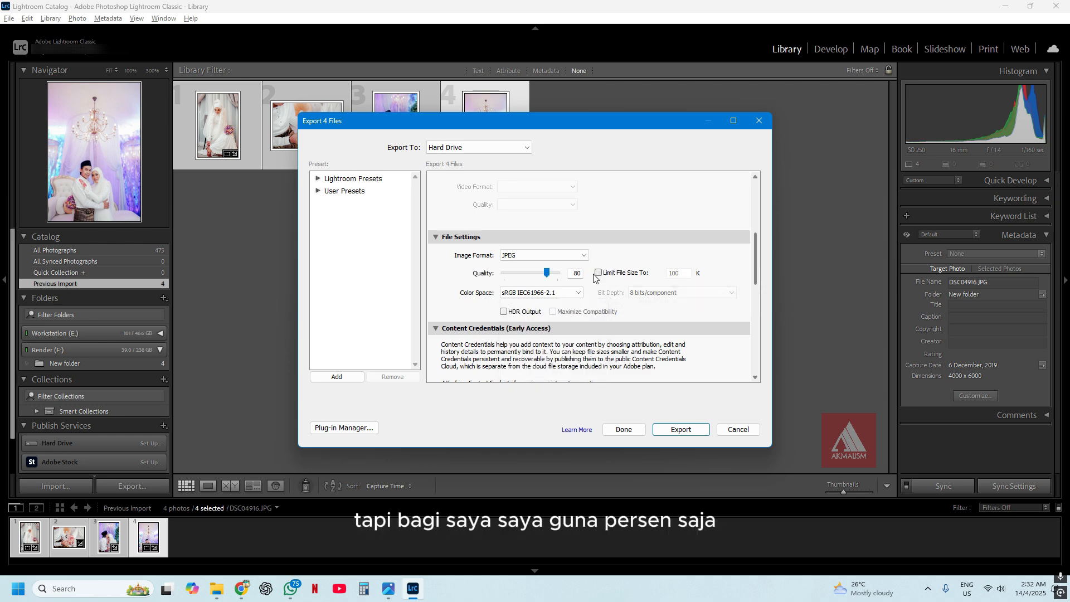
# Raise the JPEG export Quality to 100 and set the export location to a specific folder.
pyautogui.moveTo(547, 275); pyautogui.dragTo(537, 275)
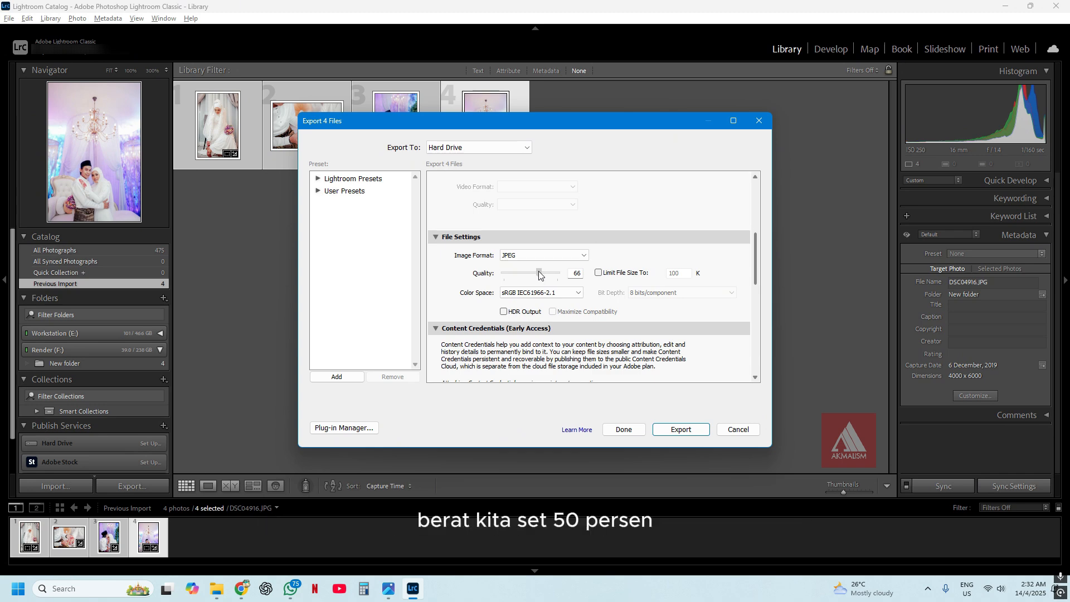
pyautogui.moveTo(539, 275); pyautogui.dragTo(564, 277)
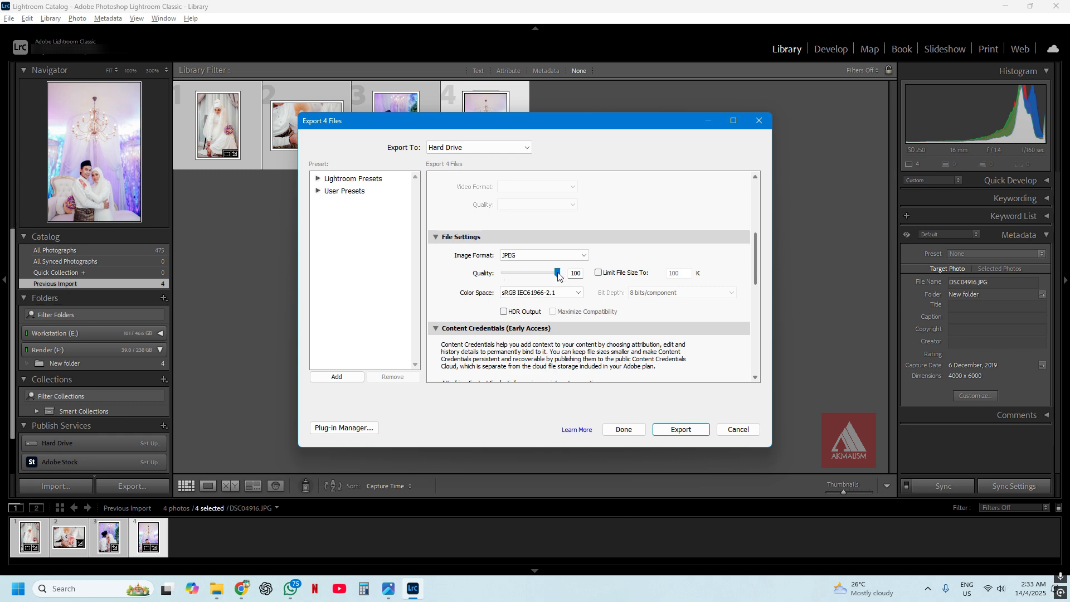
pyautogui.scroll(5, 666, 254)
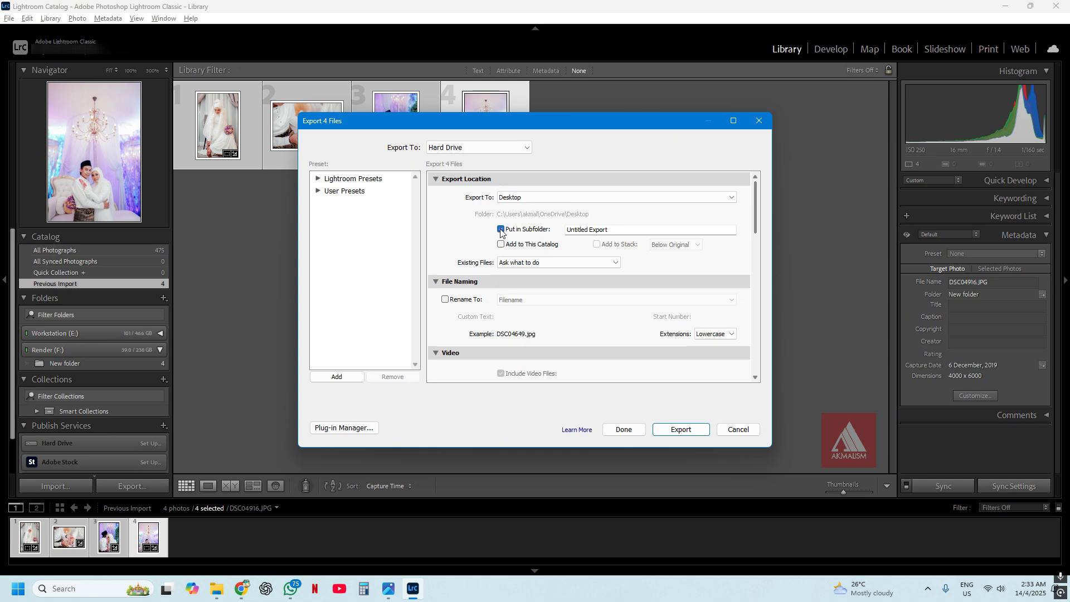
pyautogui.click(636, 198)
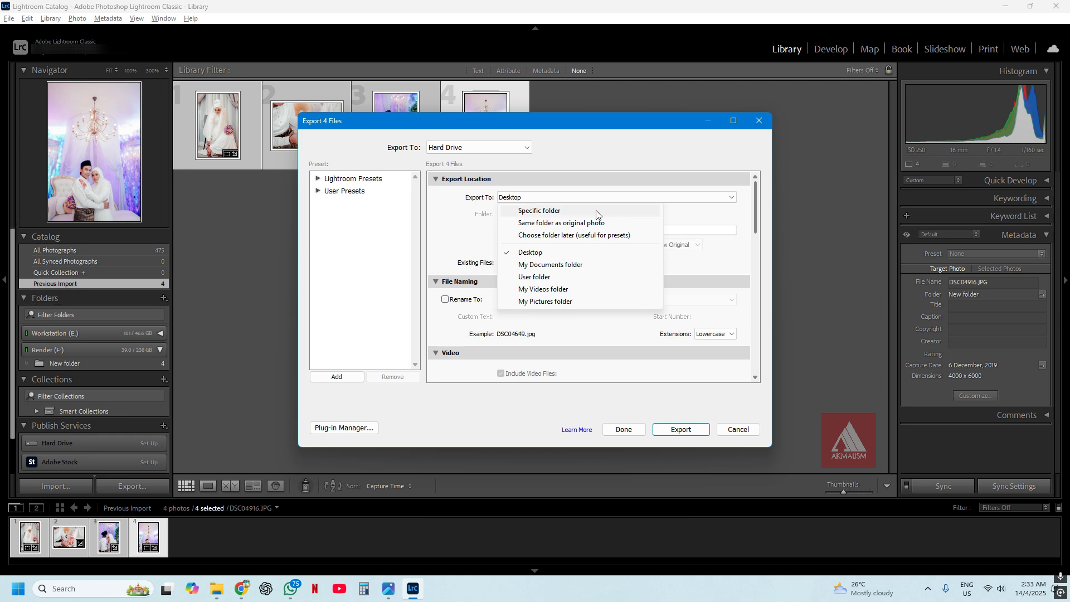
pyautogui.click(547, 211)
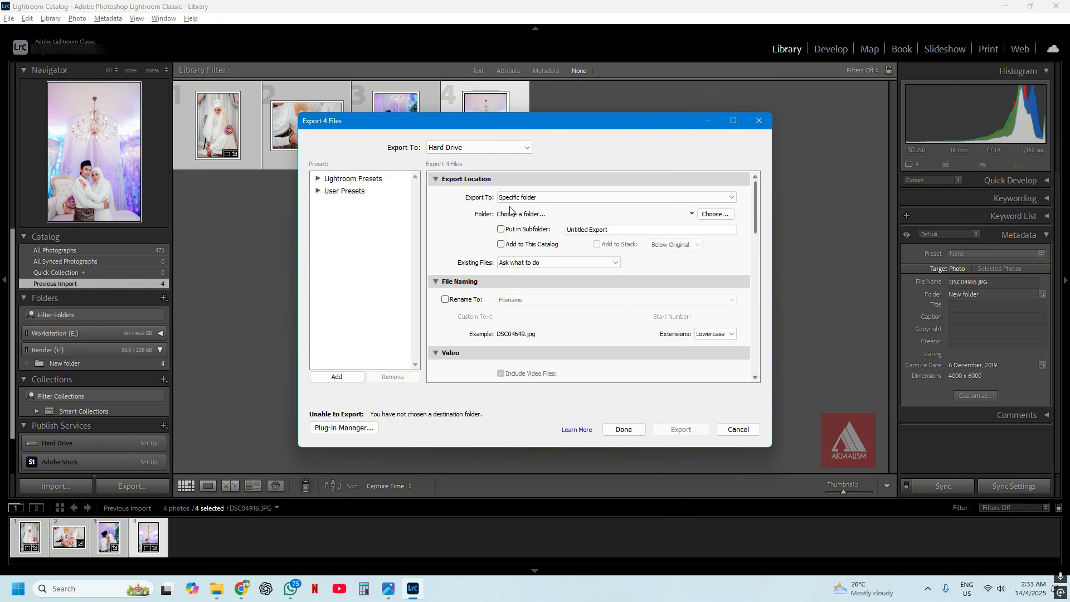
# Browse for the export destination and open New folder on the Render (F:) drive.
pyautogui.click(711, 218)
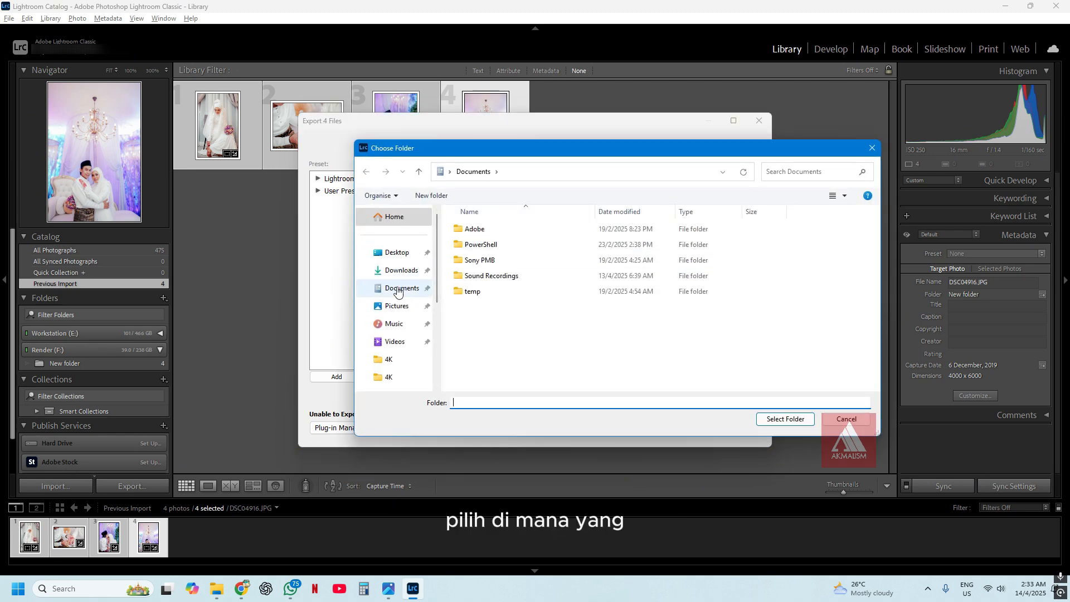
pyautogui.scroll(-3, 396, 341)
pyautogui.click(395, 338)
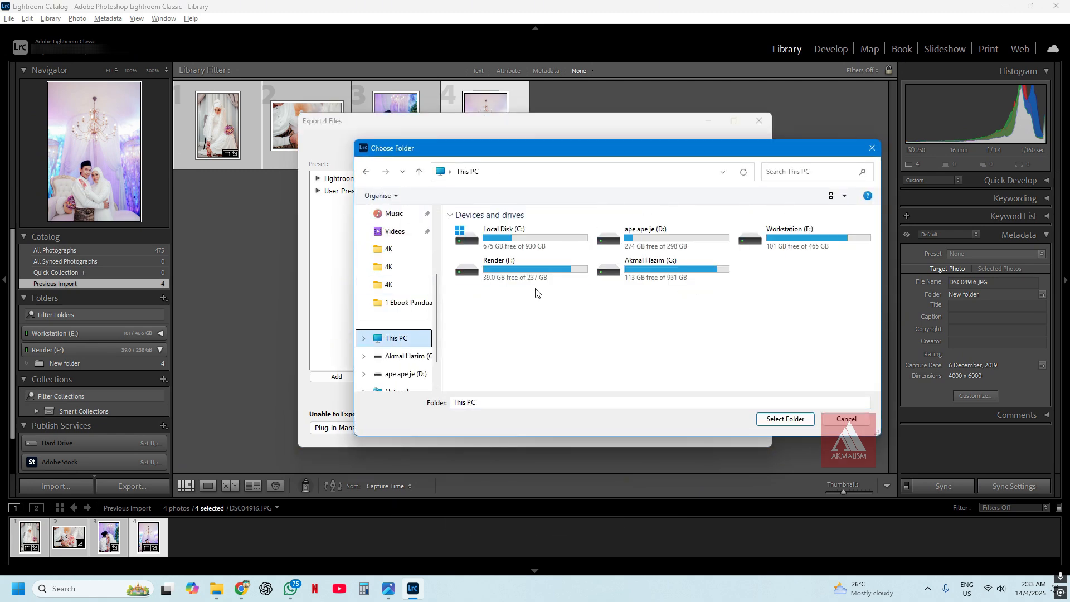
pyautogui.doubleClick(541, 270)
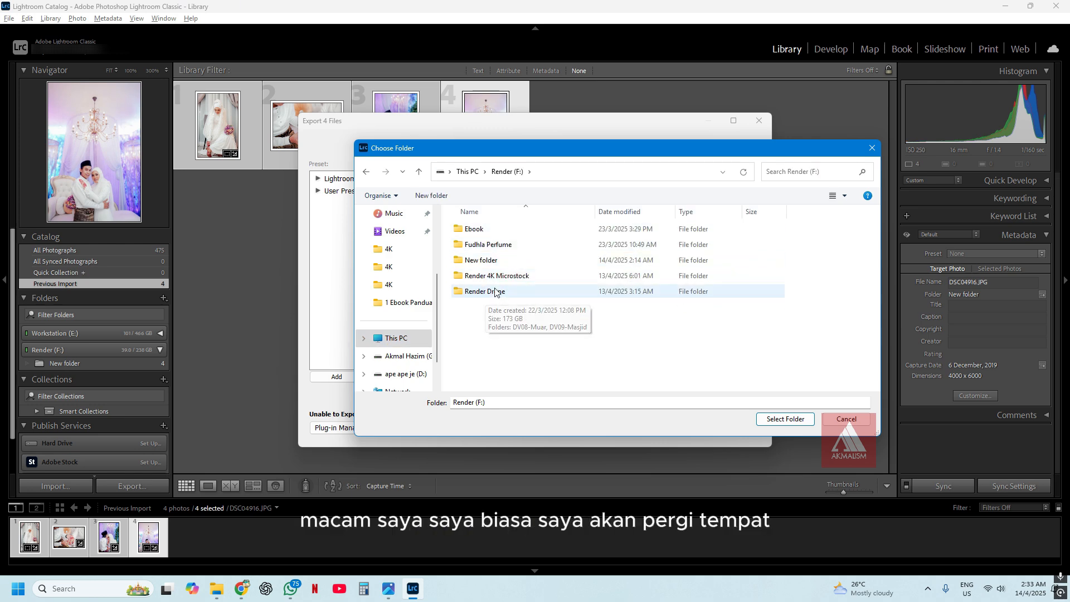
pyautogui.doubleClick(495, 261)
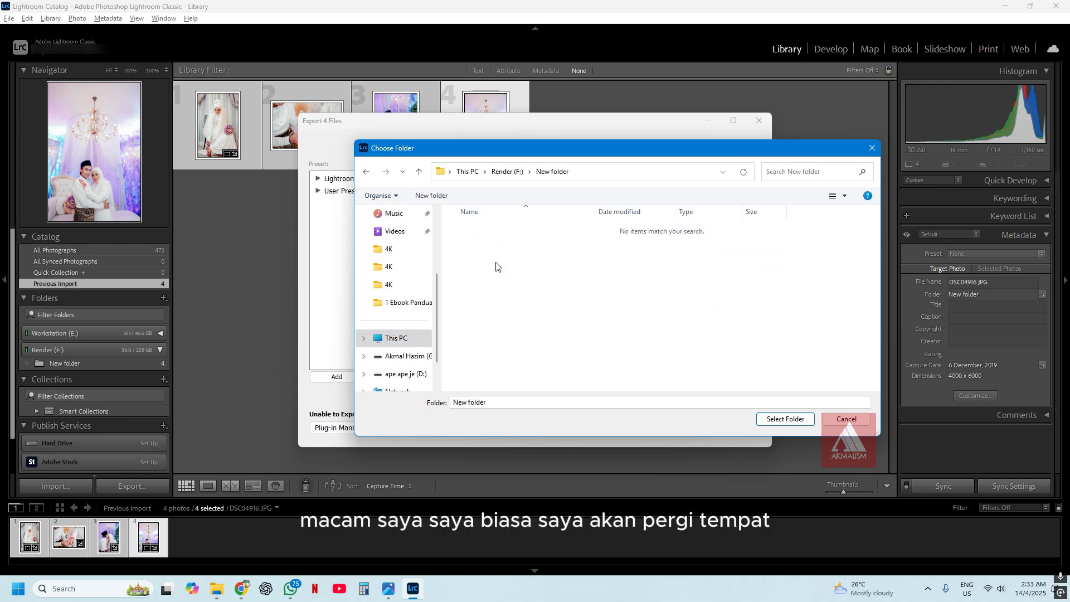
# Create a folder named Export JPG inside New folder and select it as the export destination.
pyautogui.click(426, 201)
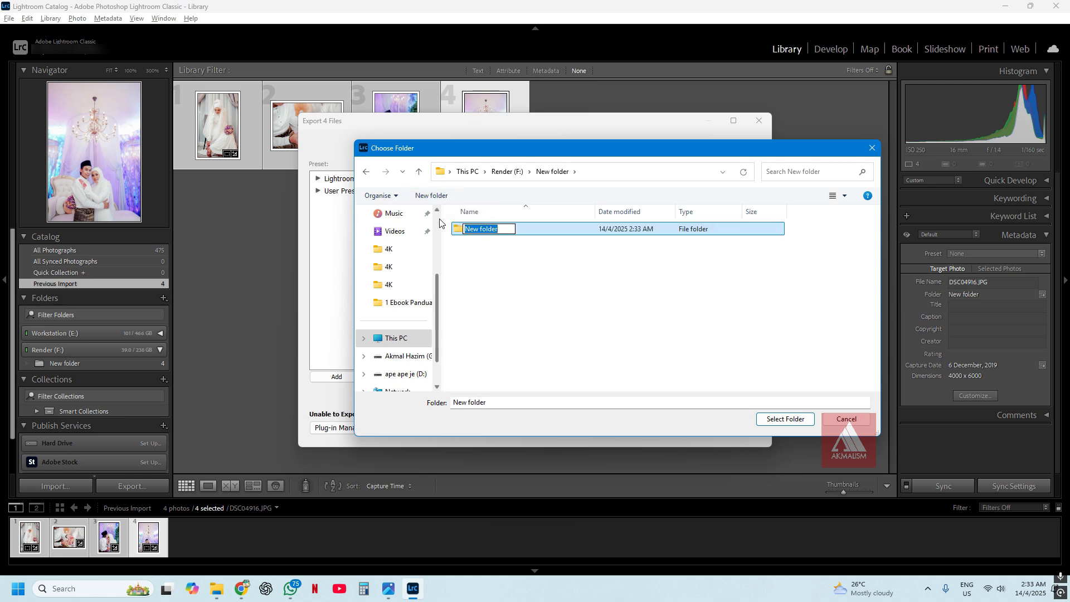
pyautogui.write('Ex')
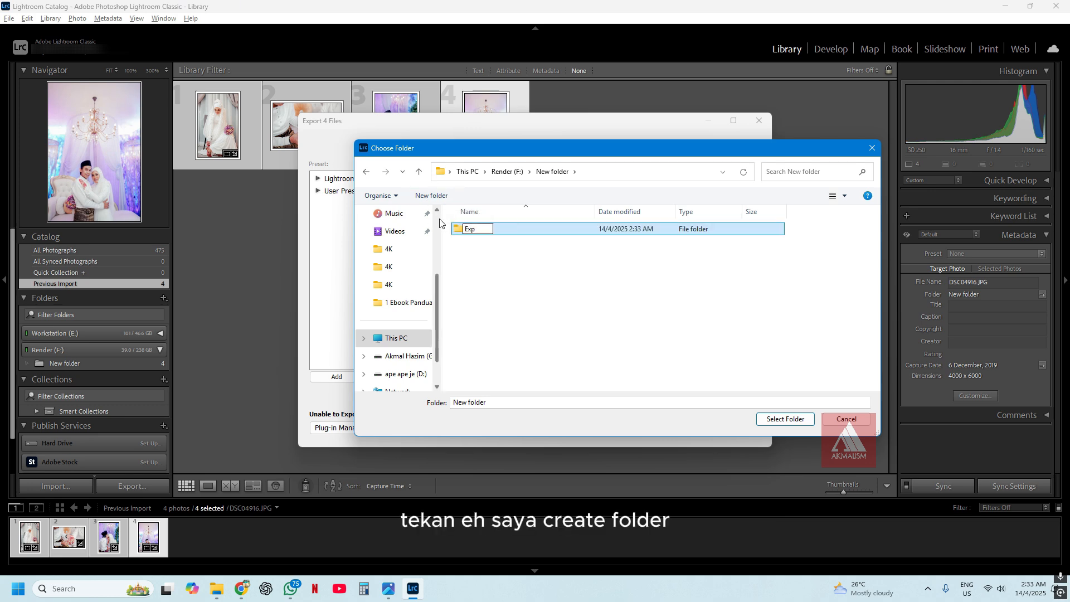
pyautogui.write('por')
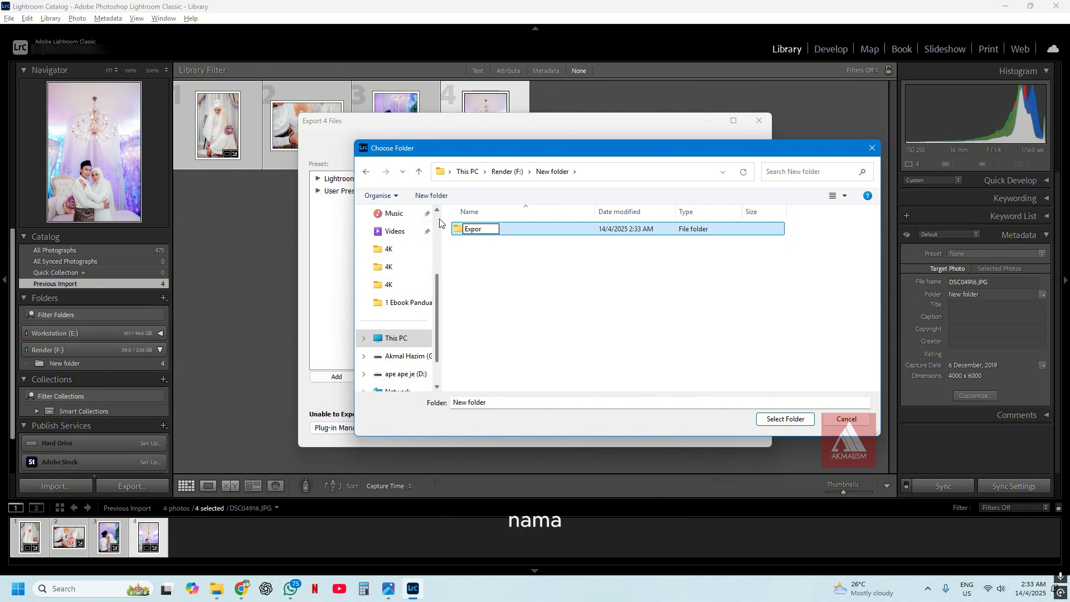
pyautogui.write('t')
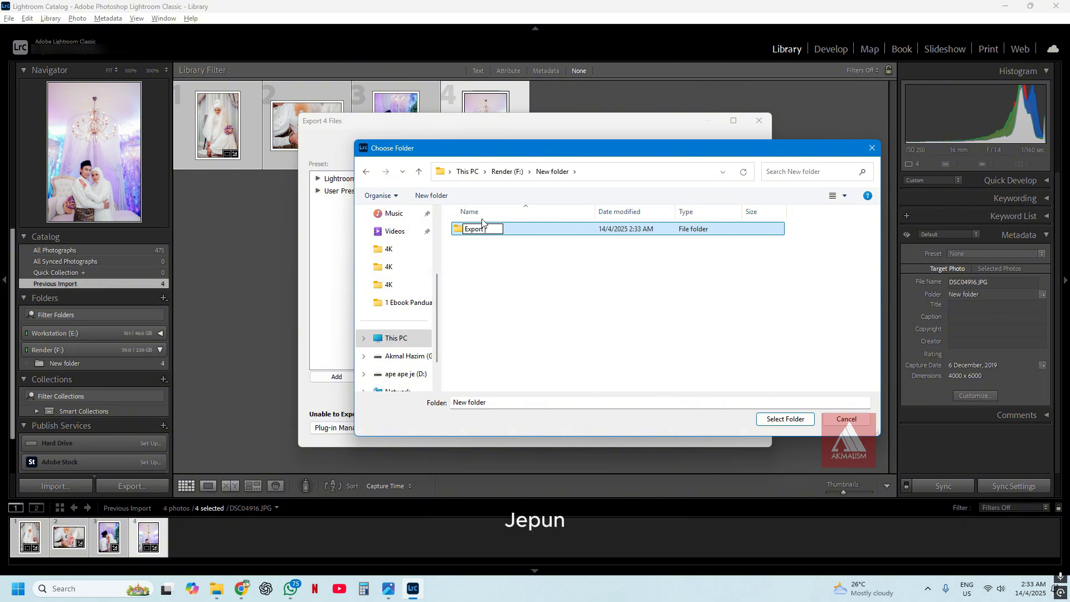
pyautogui.write(' JPG')
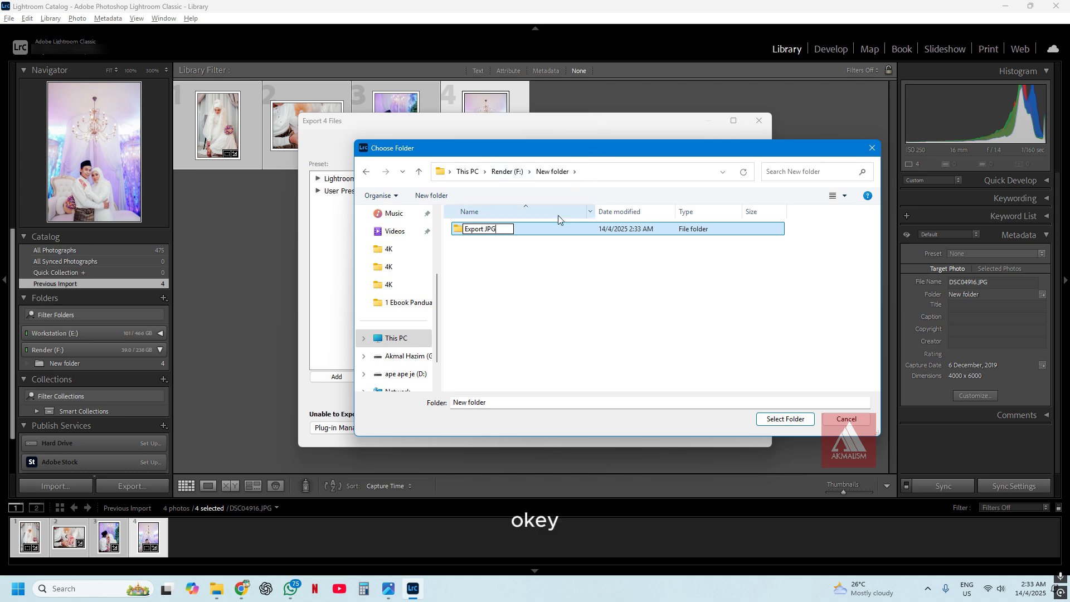
pyautogui.click(529, 231)
pyautogui.doubleClick(528, 231)
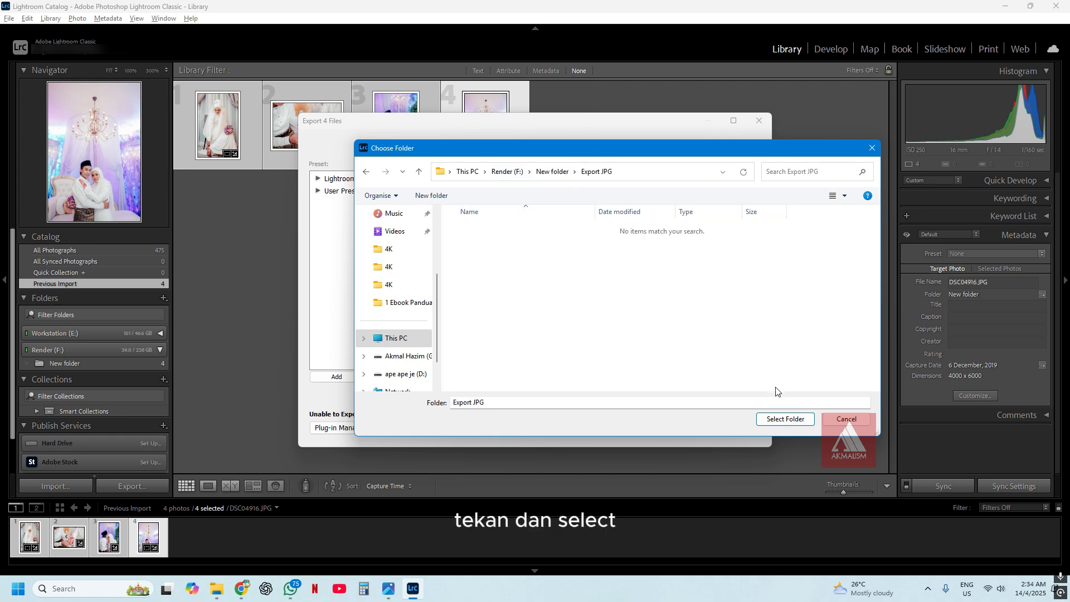
pyautogui.click(785, 419)
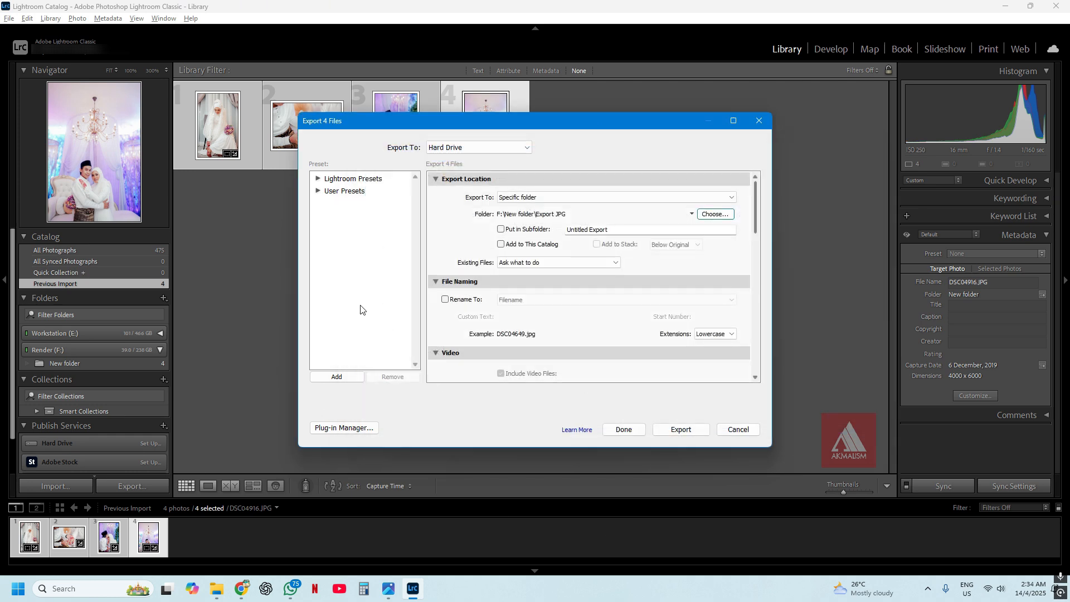
# Leave the subfolder option disabled and export the four photos.
pyautogui.click(501, 229)
pyautogui.click(500, 229)
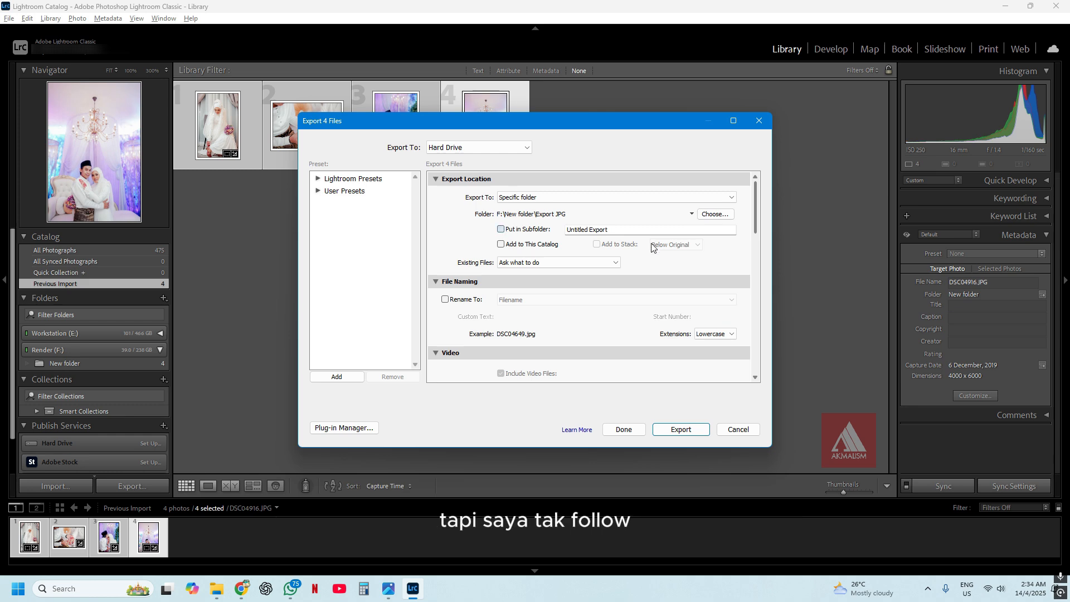
pyautogui.click(680, 429)
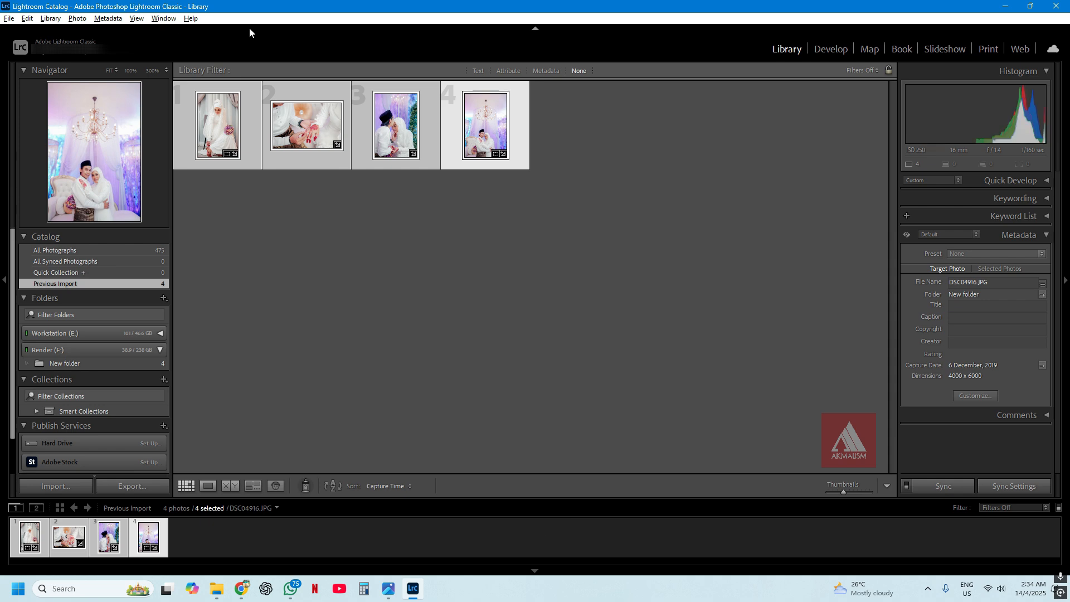
# Switch to File Explorer, open New folder\Export JPG on the F: drive and view the exported photos starting with DSC04649.
pyautogui.click(213, 594)
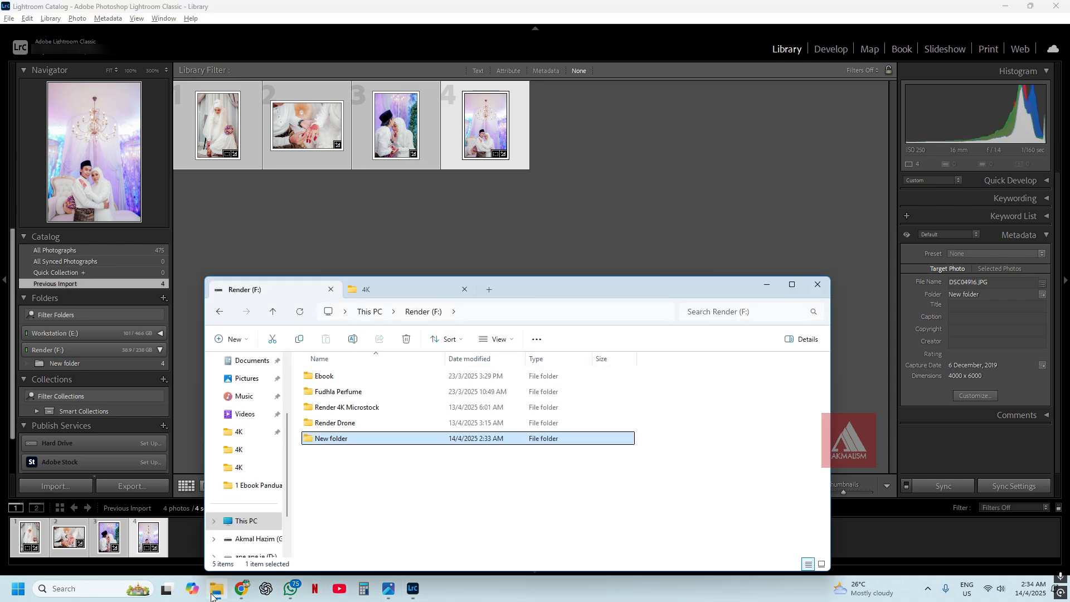
pyautogui.doubleClick(342, 439)
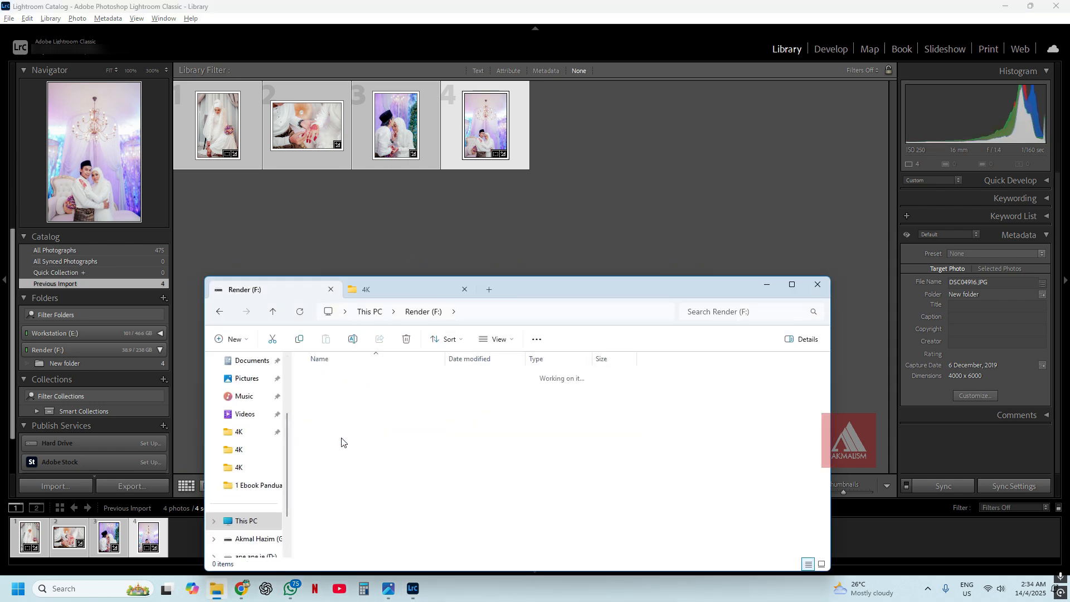
pyautogui.doubleClick(330, 392)
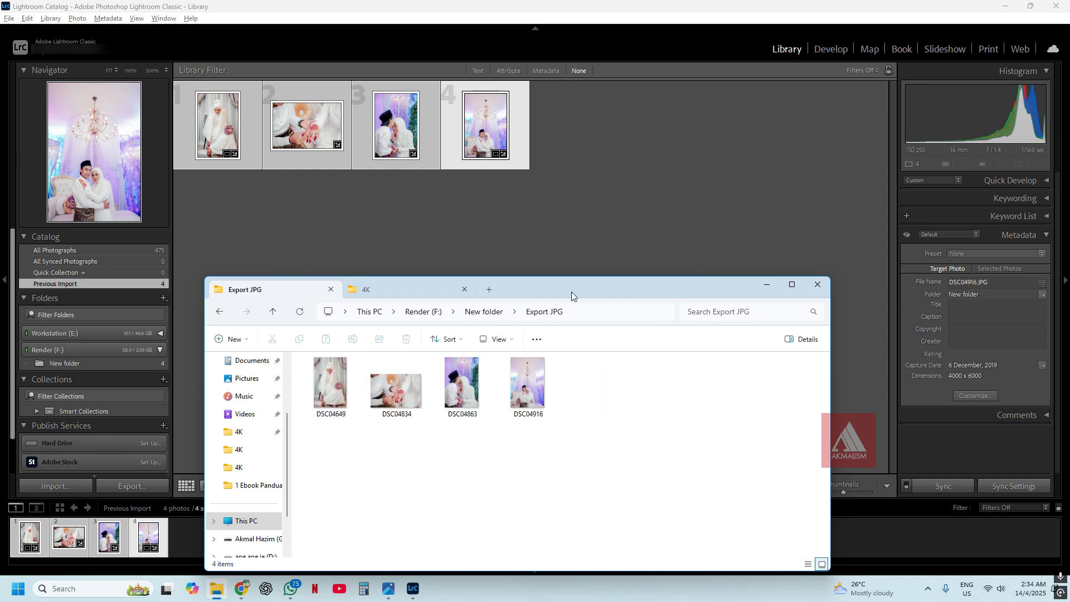
pyautogui.moveTo(571, 292); pyautogui.dragTo(620, 176)
pyautogui.doubleClick(373, 273)
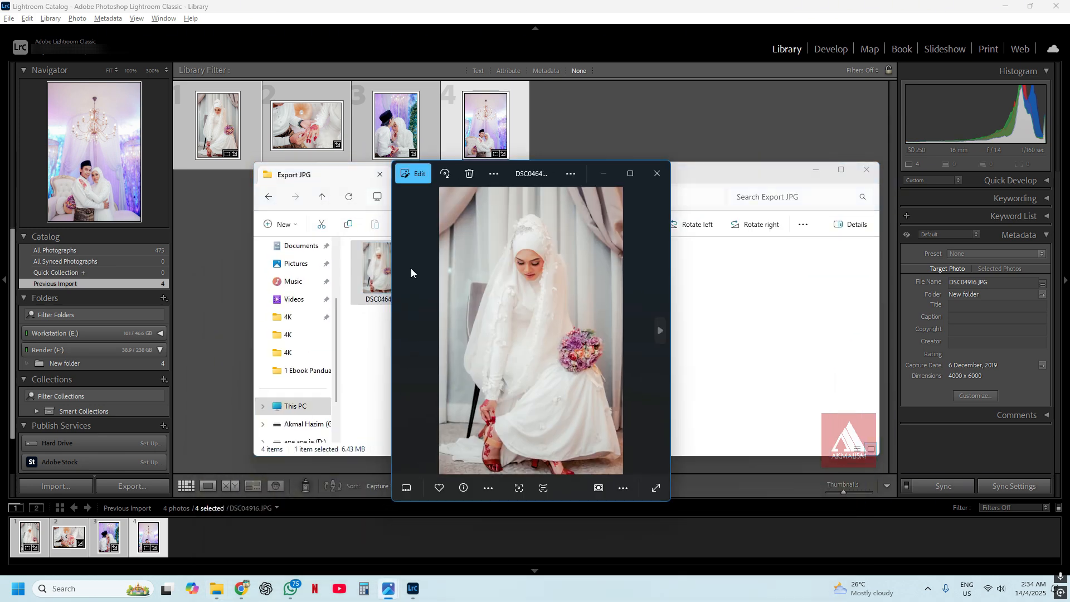
pyautogui.press('Right')
pyautogui.press('Left')
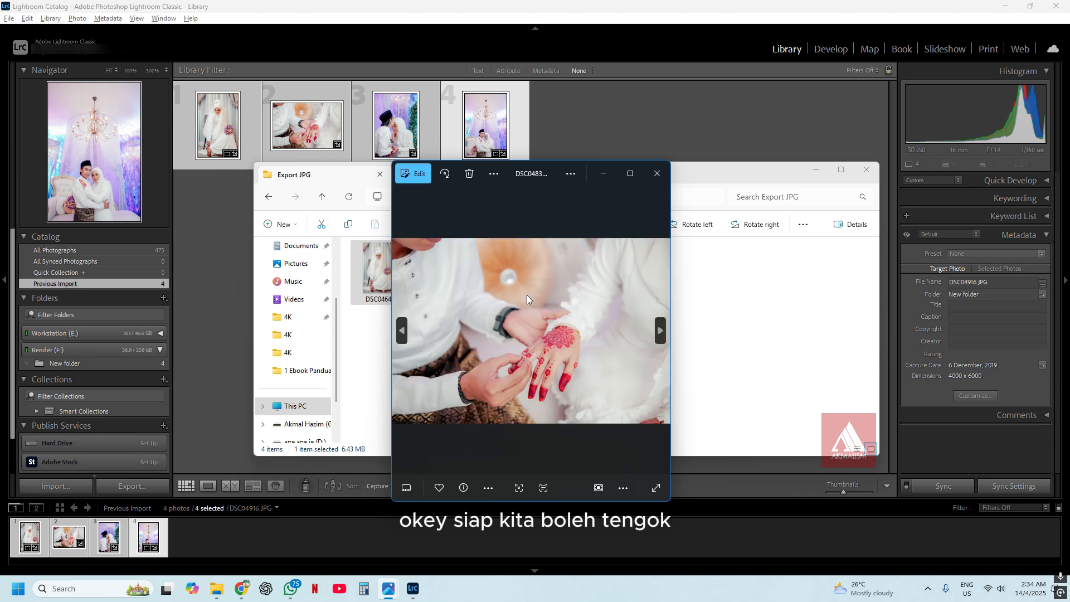
pyautogui.press('Left')
# Return to Lightroom Classic and show DSC04649.JPG in Develop as a side-by-side before and after comparison.
pyautogui.click(706, 112)
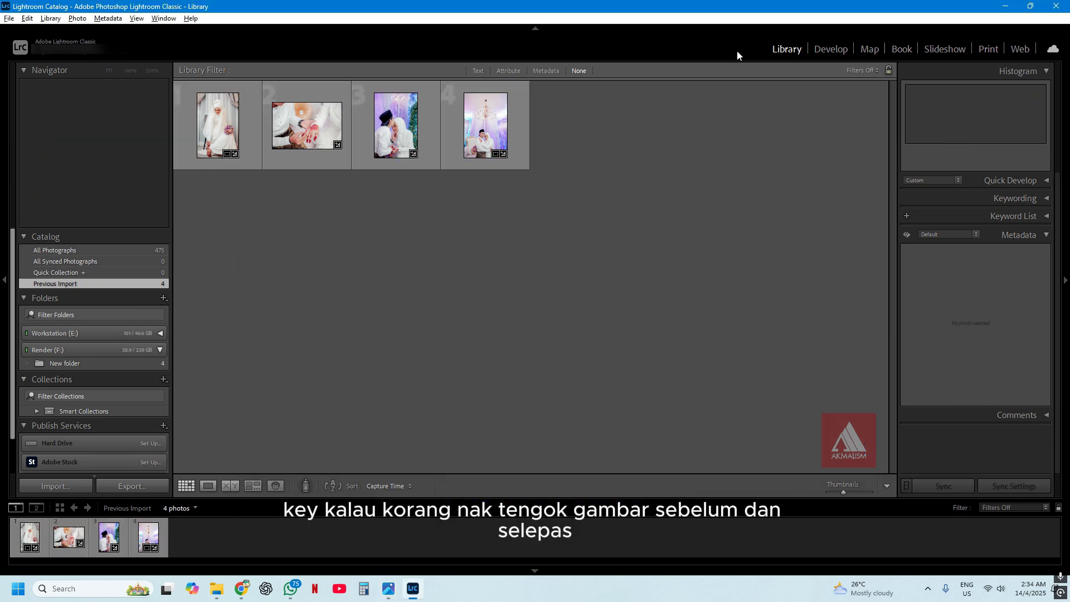
pyautogui.click(827, 53)
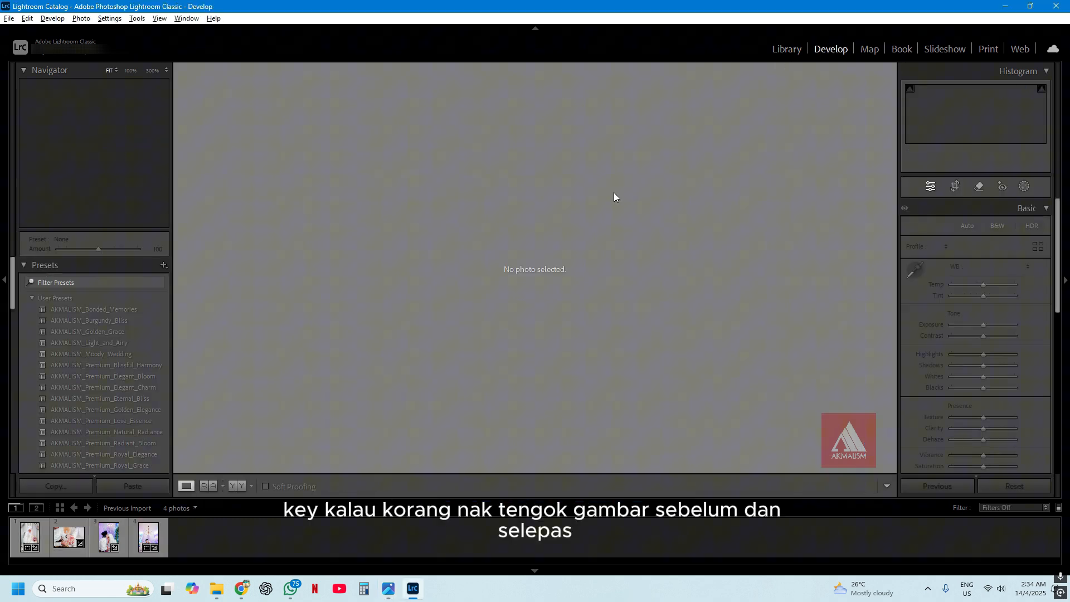
pyautogui.click(31, 536)
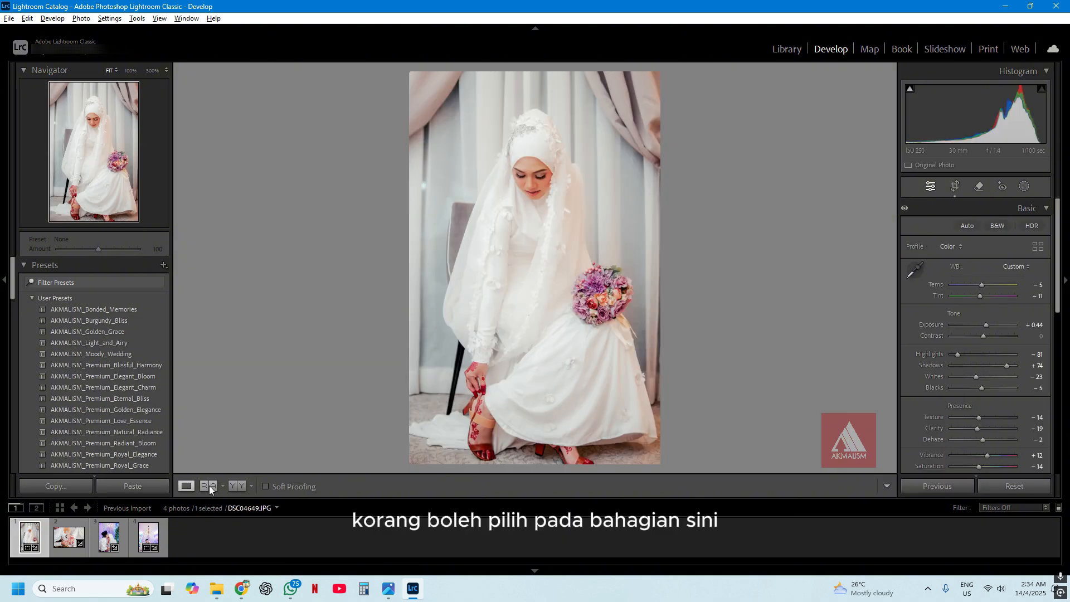
pyautogui.click(236, 487)
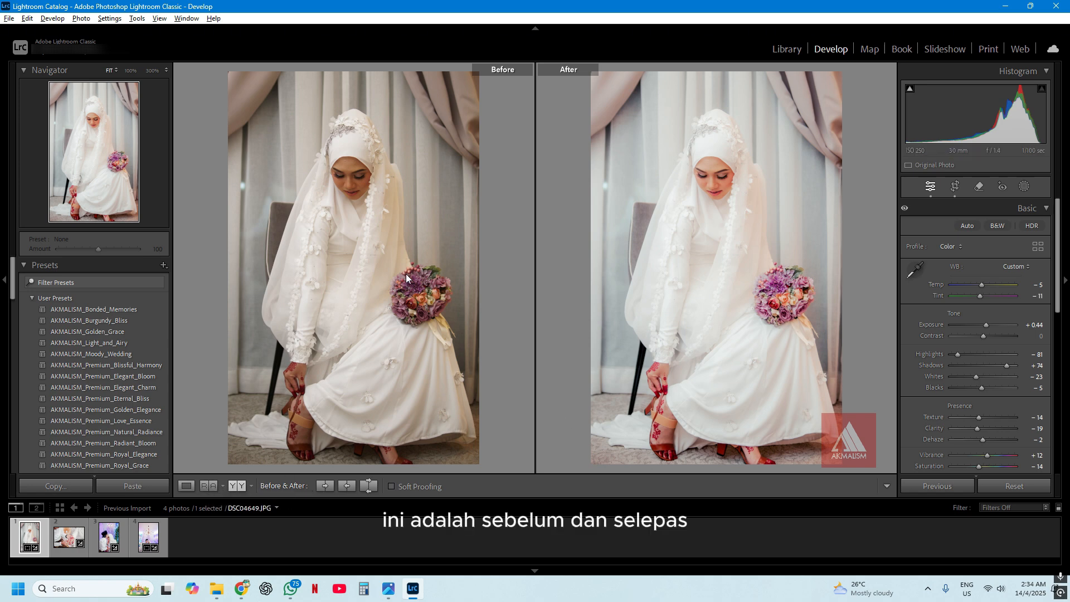
# Compare the bride portrait's before and after in the split and top/bottom layouts, ending on the full side-by-side layout.
pyautogui.click(237, 485)
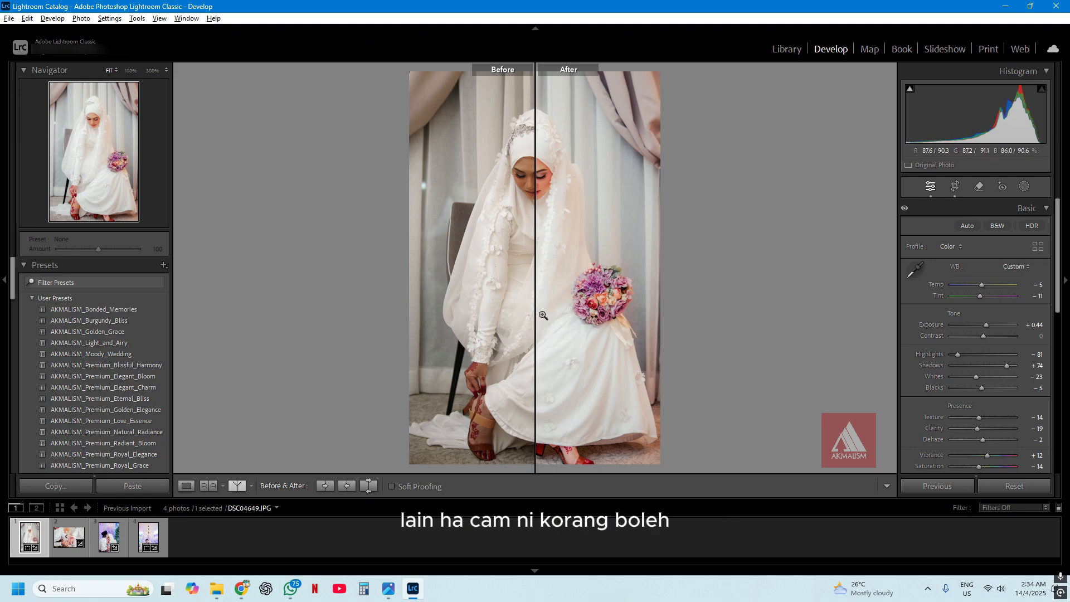
pyautogui.click(541, 315)
pyautogui.moveTo(500, 318); pyautogui.dragTo(542, 182)
pyautogui.click(541, 182)
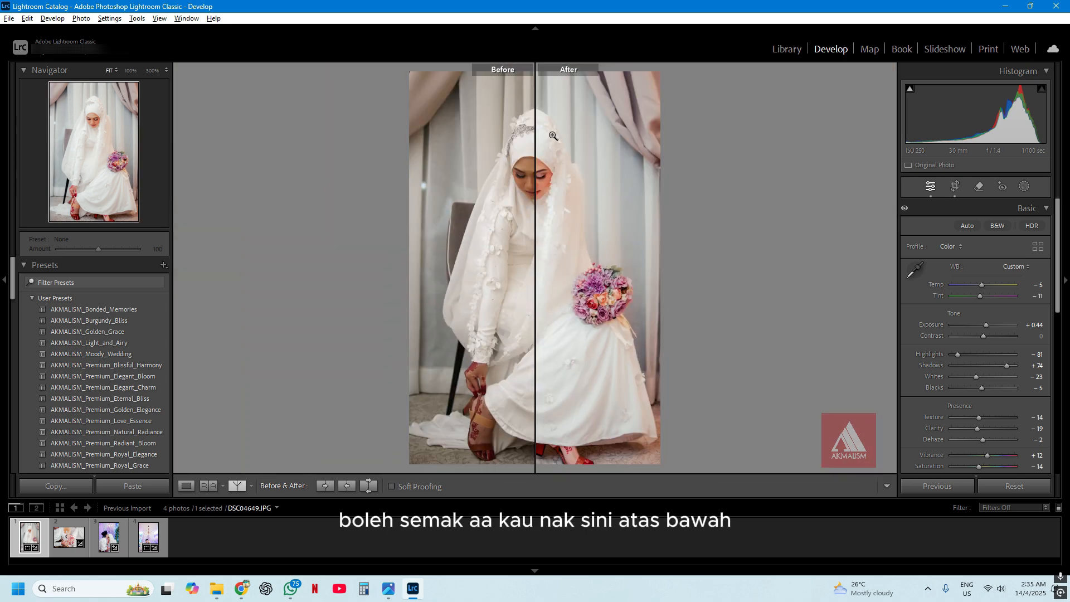
pyautogui.click(238, 486)
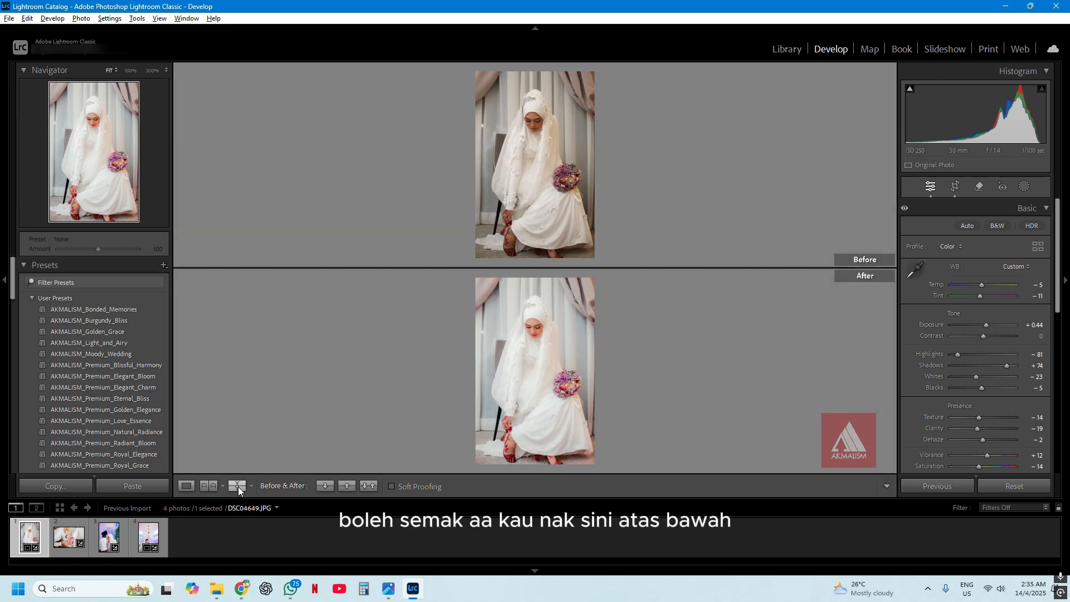
pyautogui.click(238, 487)
pyautogui.click(239, 486)
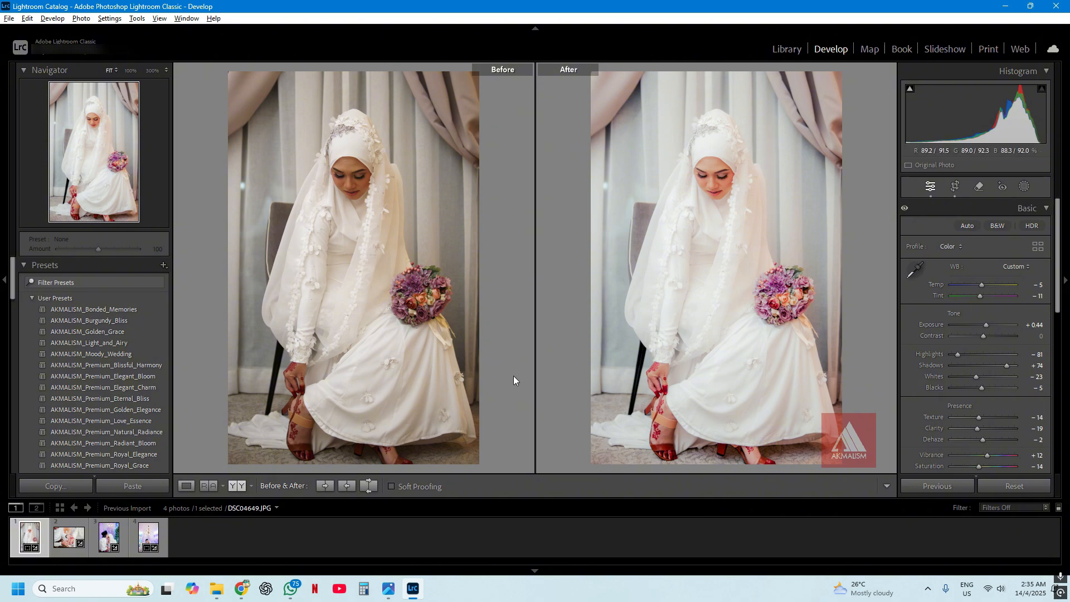
# Review the before and after versions of DSC04834.JPG, DSC04863.JPG and DSC04916.JPG in turn.
pyautogui.click(68, 535)
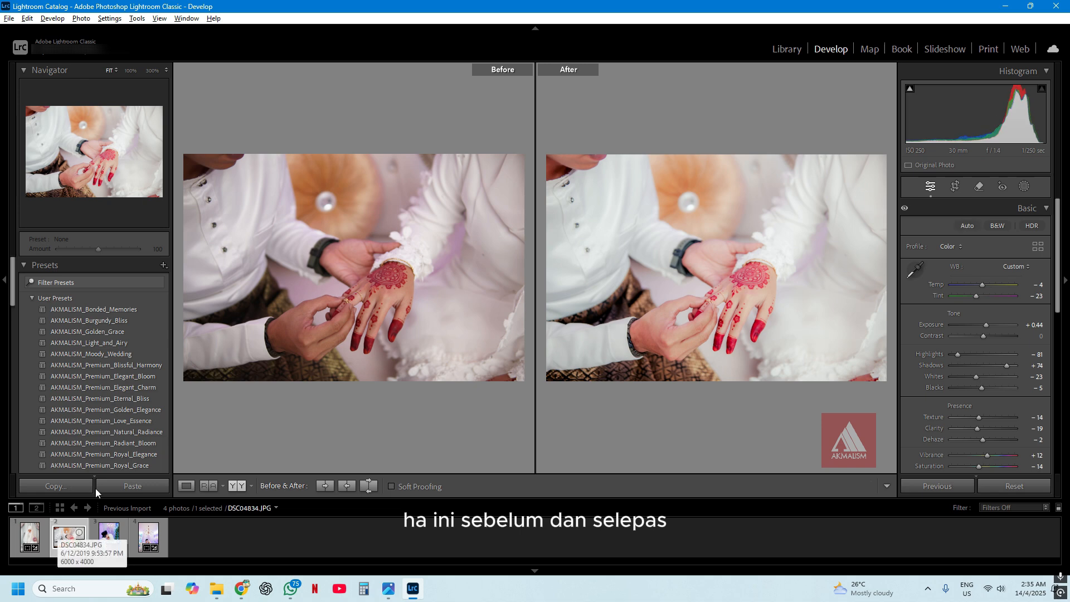
pyautogui.press('Right')
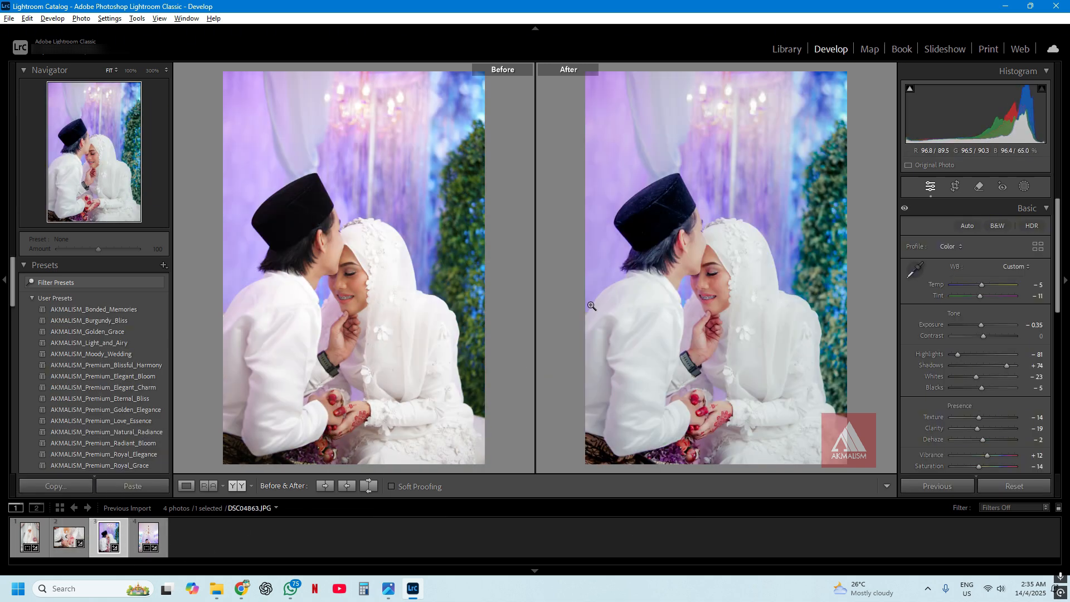
pyautogui.click(141, 536)
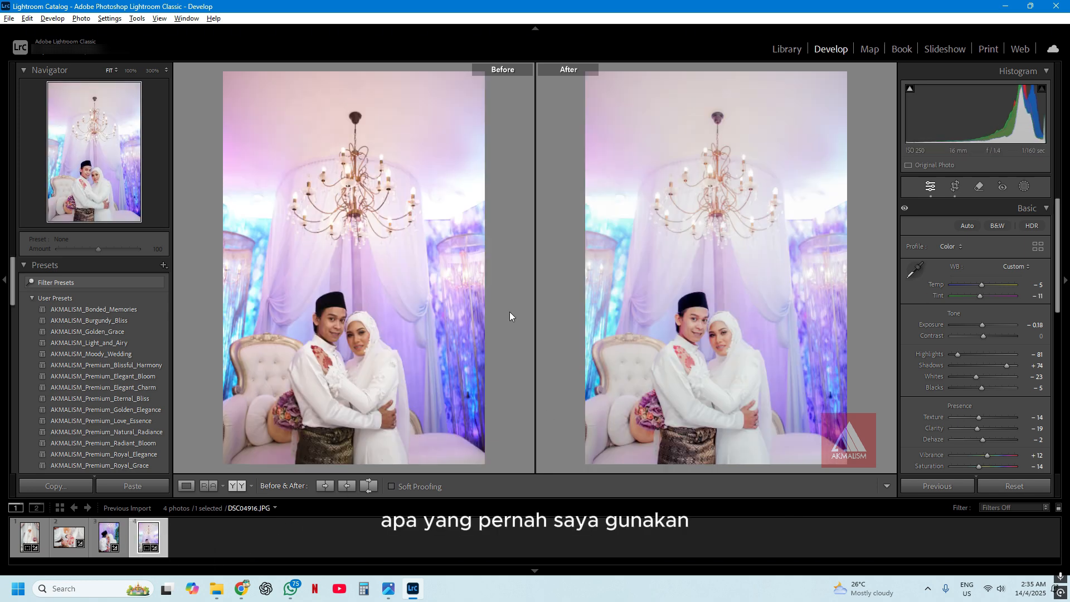